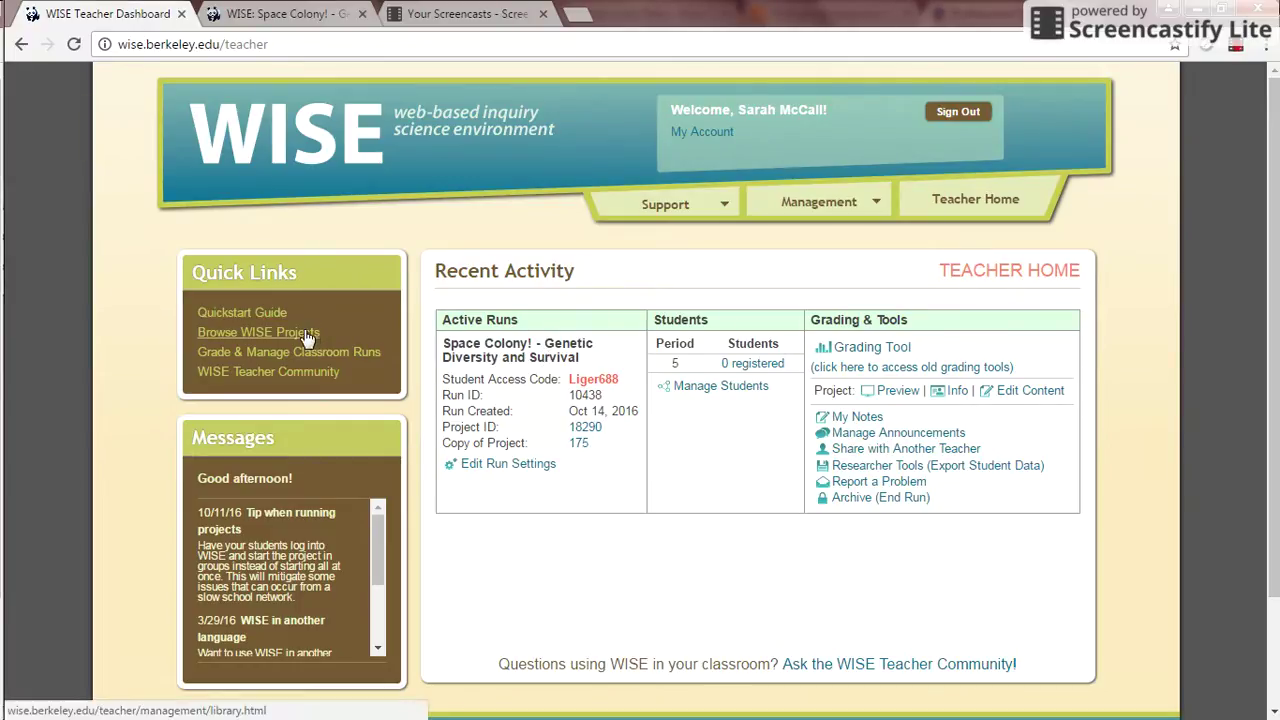
Browse the WISE project library and filter it to Biology projects for grade level 9-12.
left_click(818, 205)
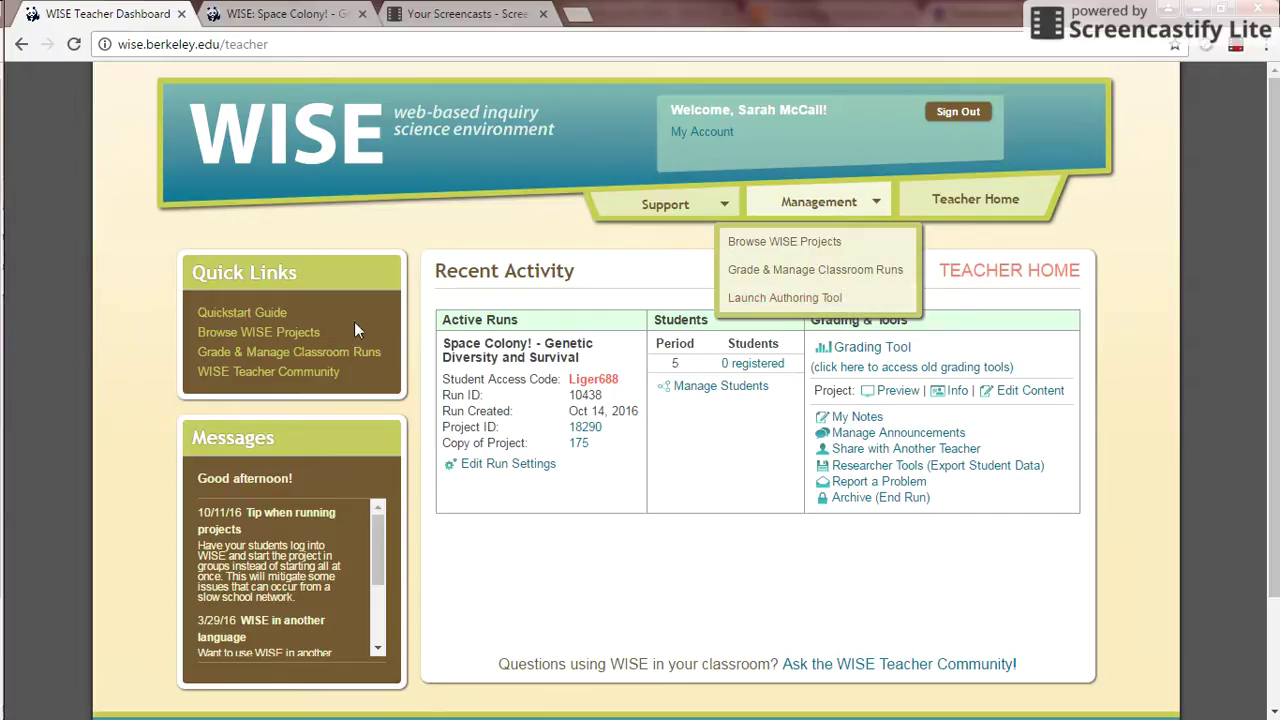
left_click(305, 333)
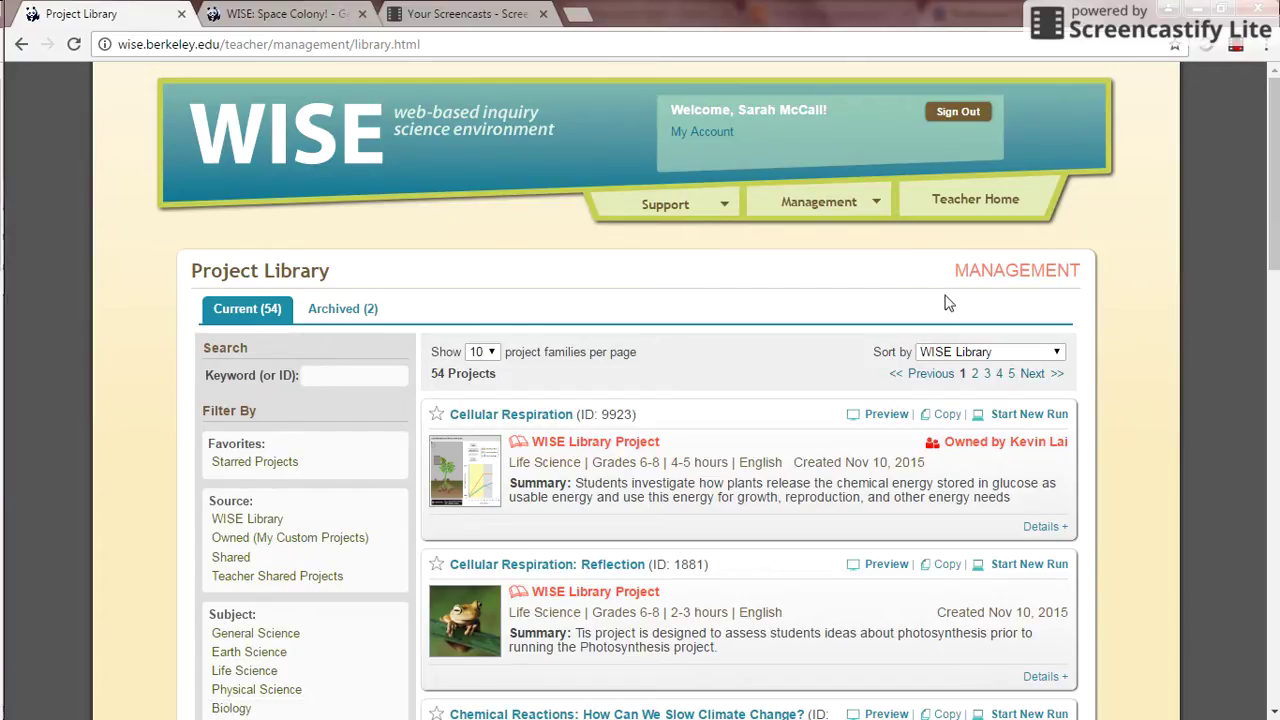
left_click_drag(1275, 239, 1275, 335)
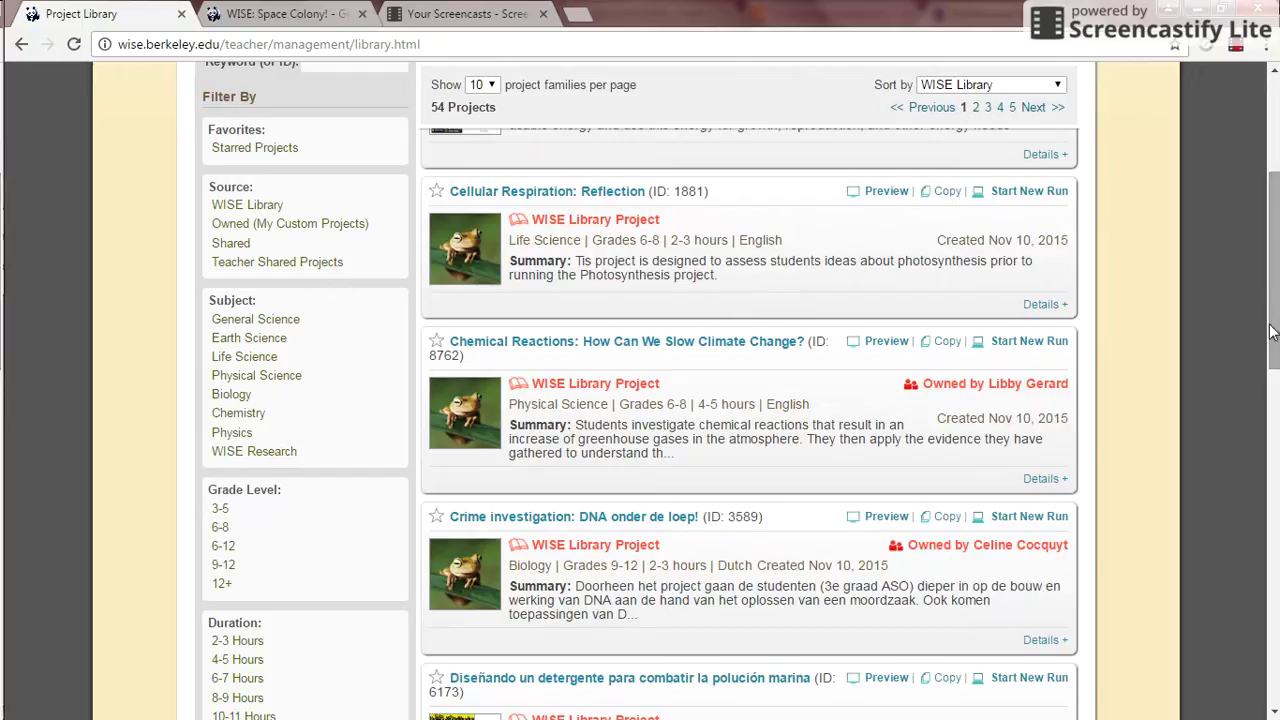
left_click(243, 396)
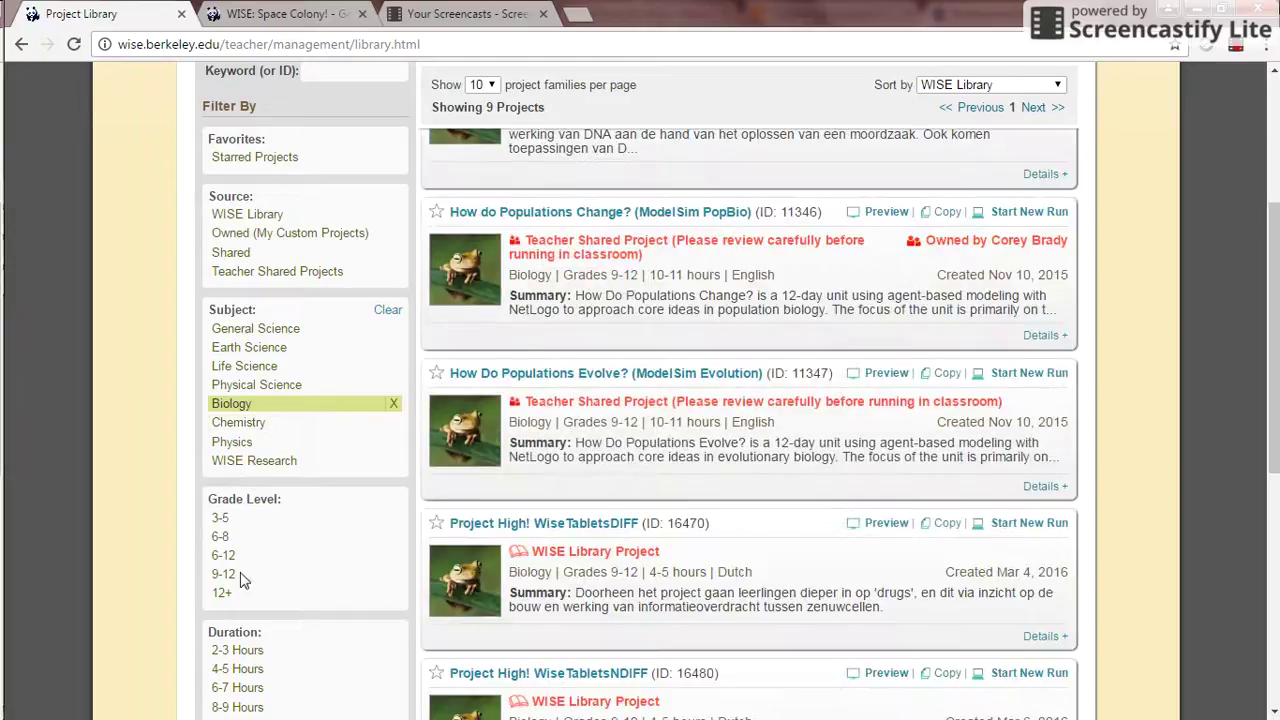
left_click(224, 575)
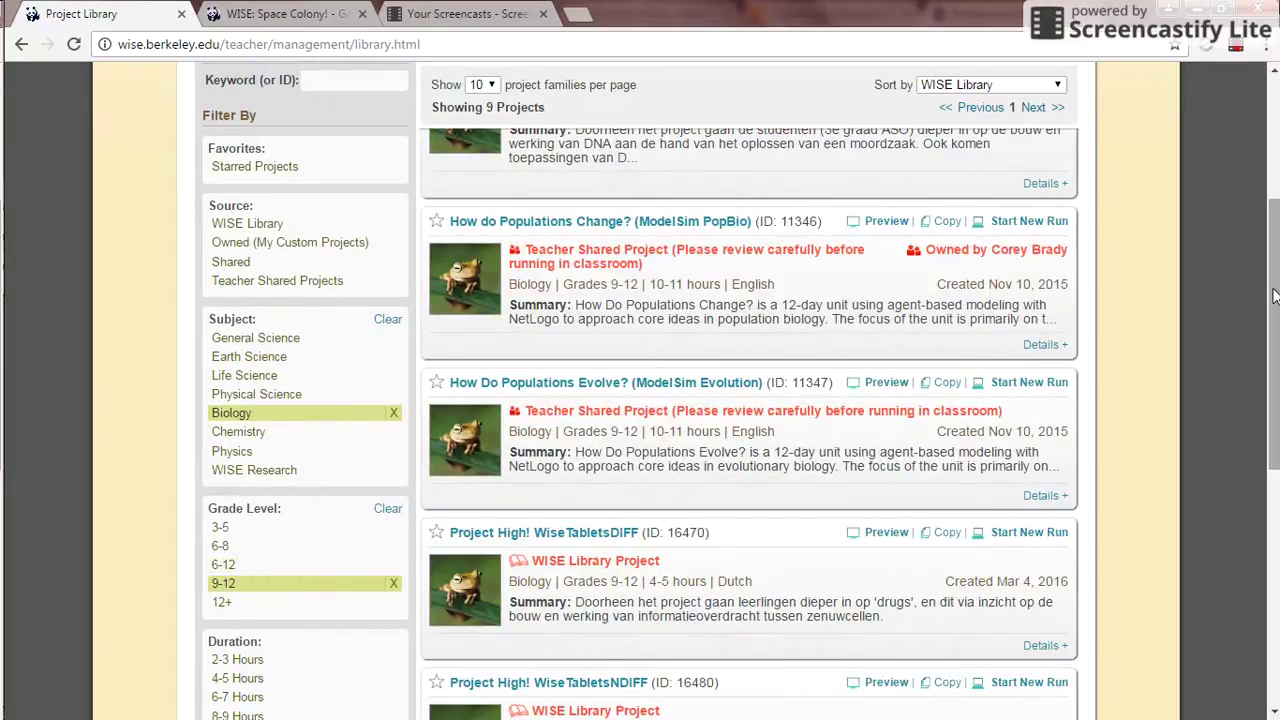
Show the details of the library project "Space Colony! - Genetic Diversity and Survival" and open its student preview.
left_click_drag(1275, 298, 1275, 470)
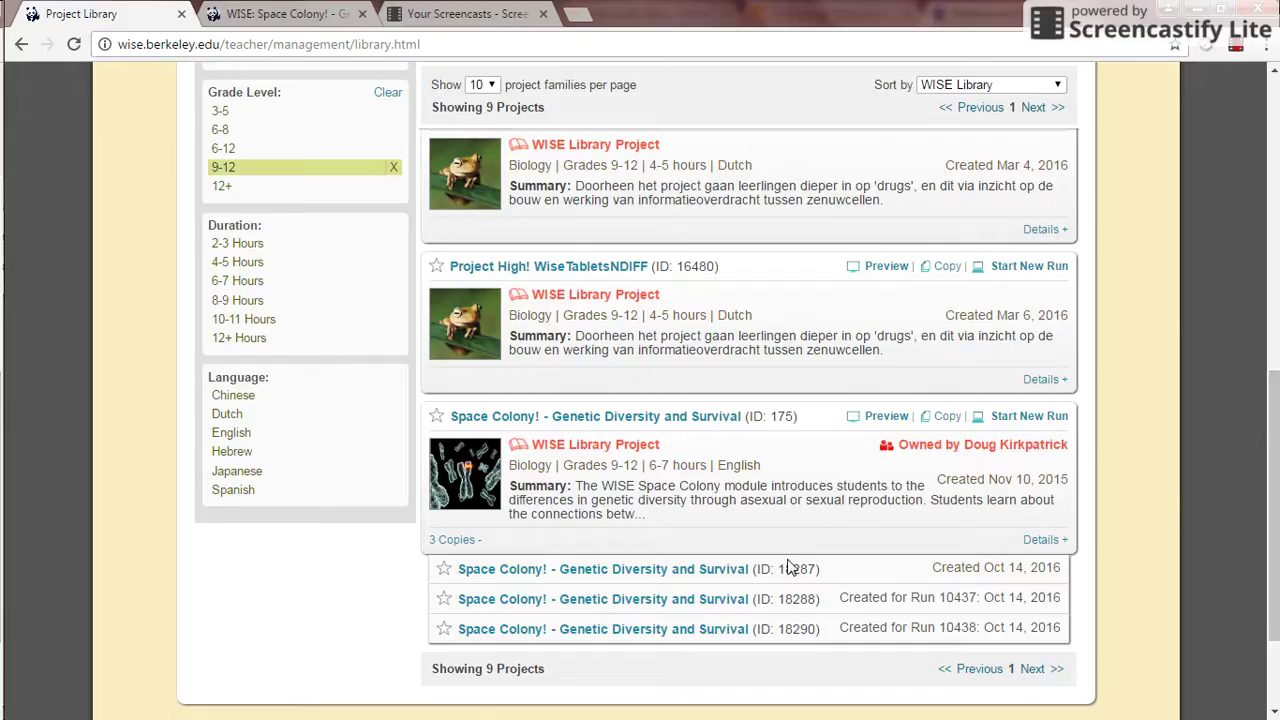
left_click(665, 420)
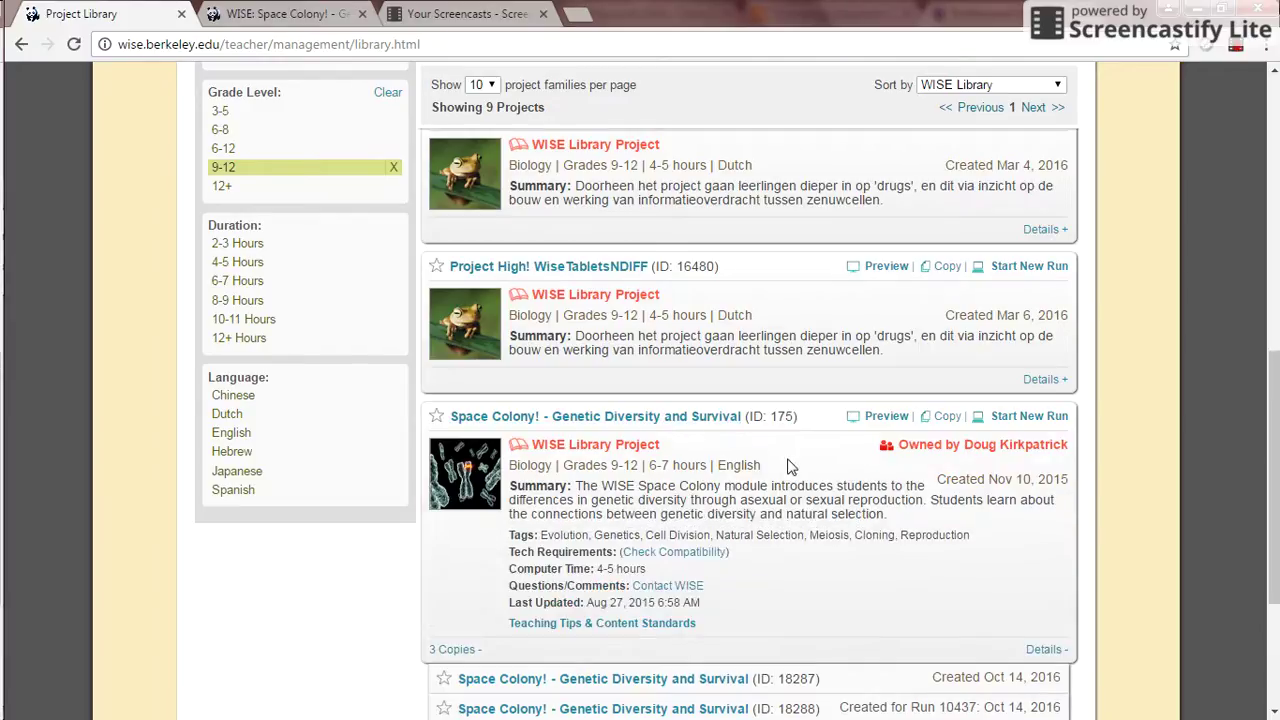
left_click(877, 416)
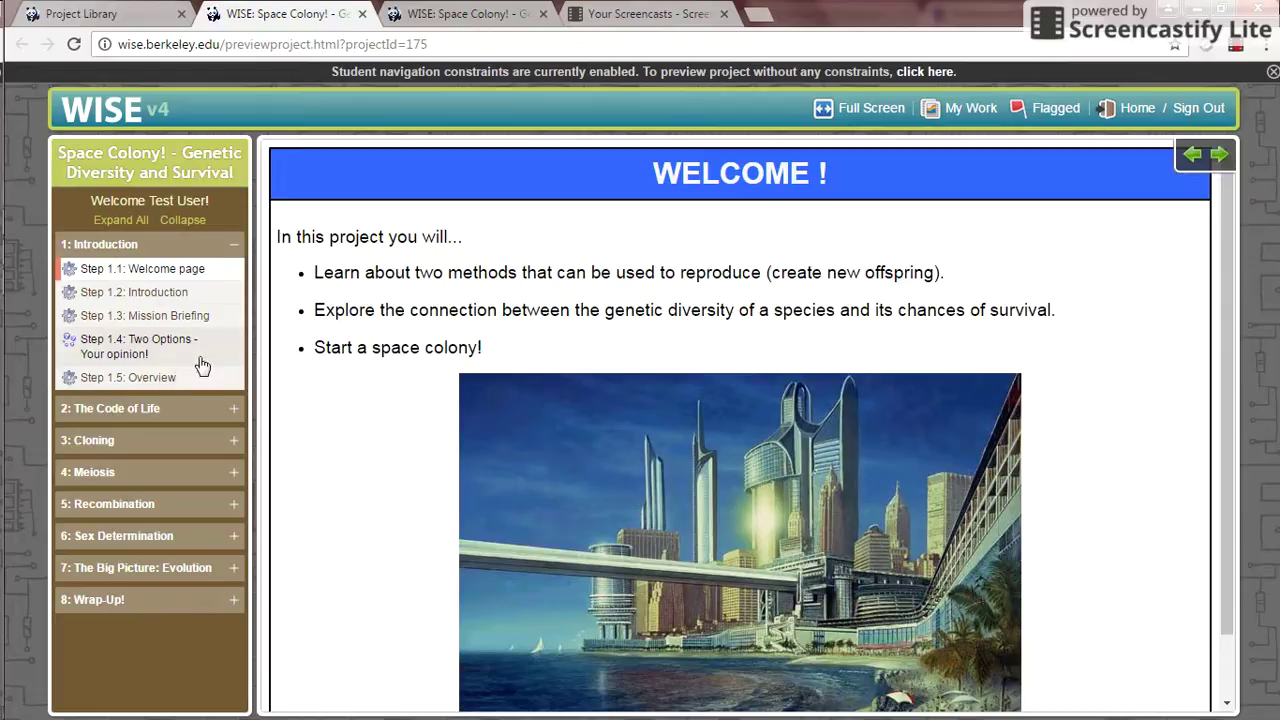
Look over the steps in The Code of Life and page through the preview from the welcome page to Step 2.5.
left_click(227, 409)
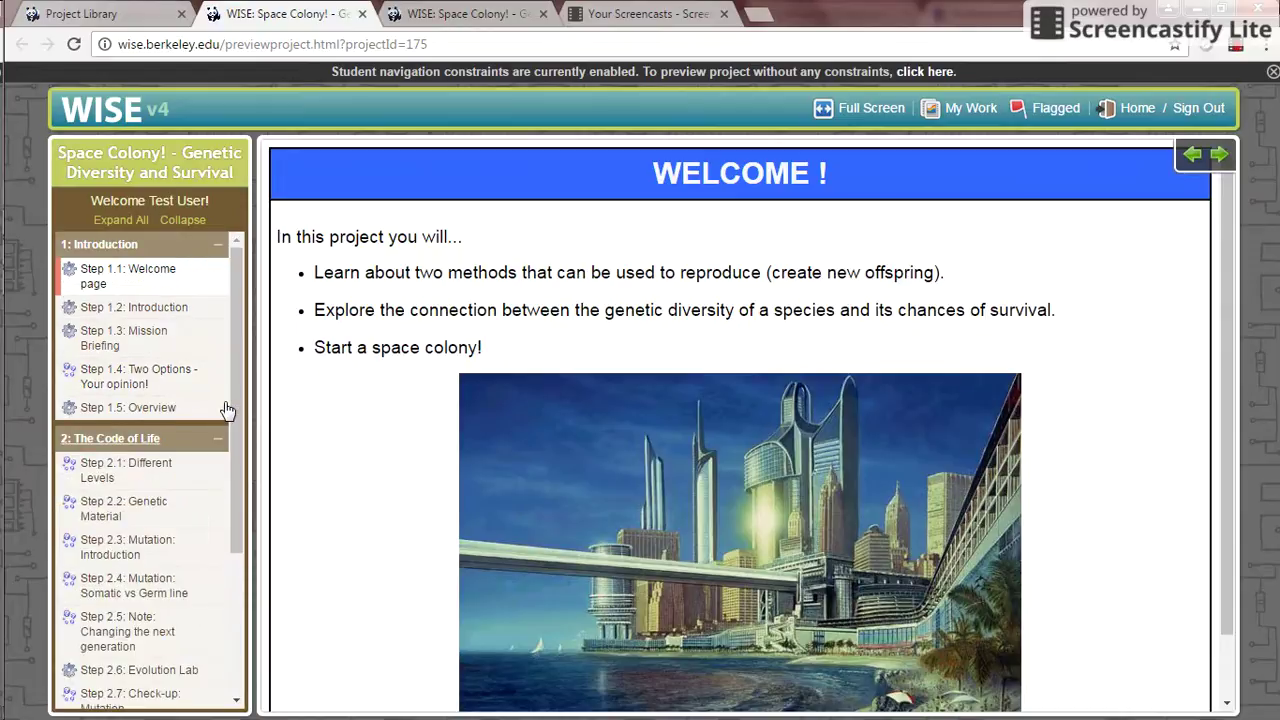
left_click_drag(236, 399, 240, 446)
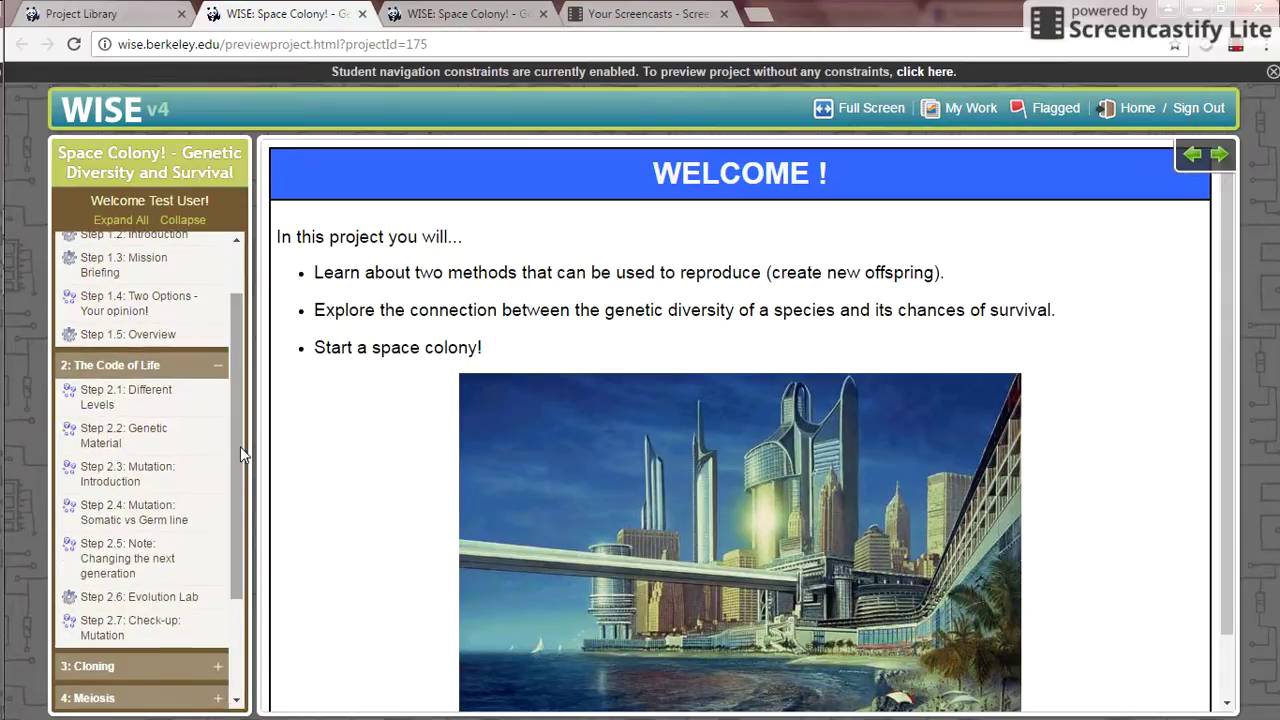
left_click(1219, 156)
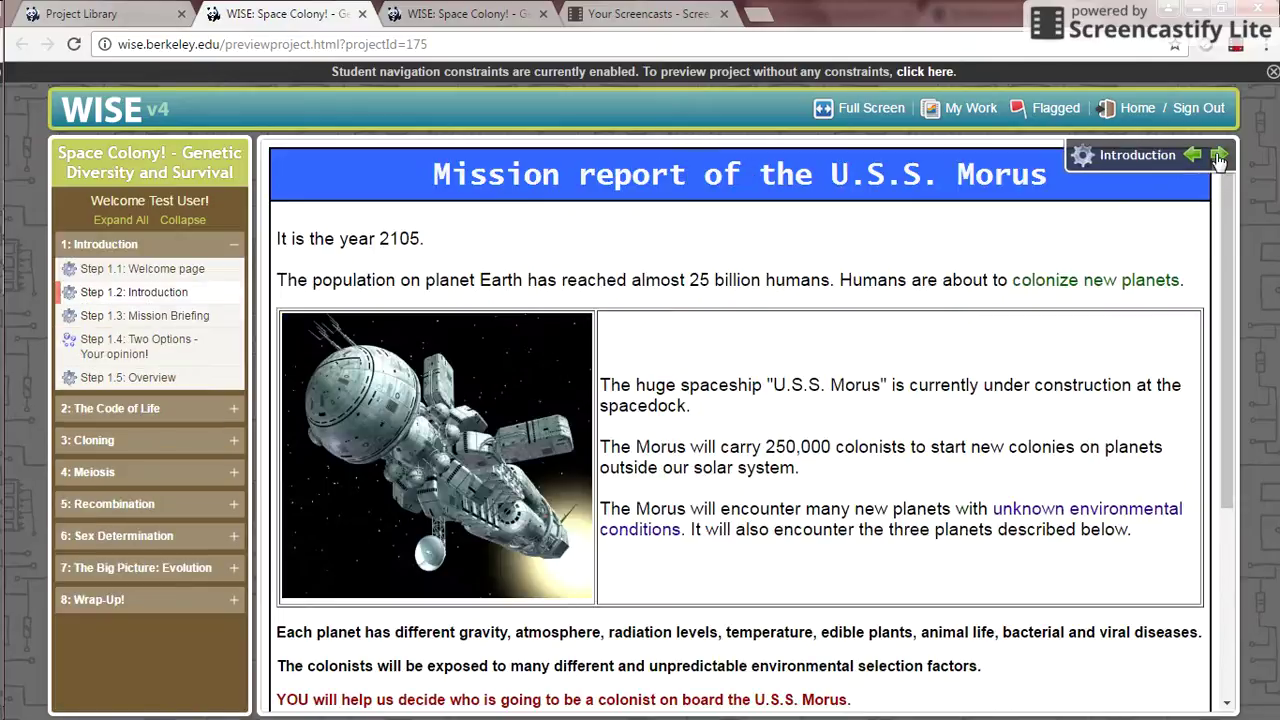
left_click(1219, 156)
left_click(1219, 156)
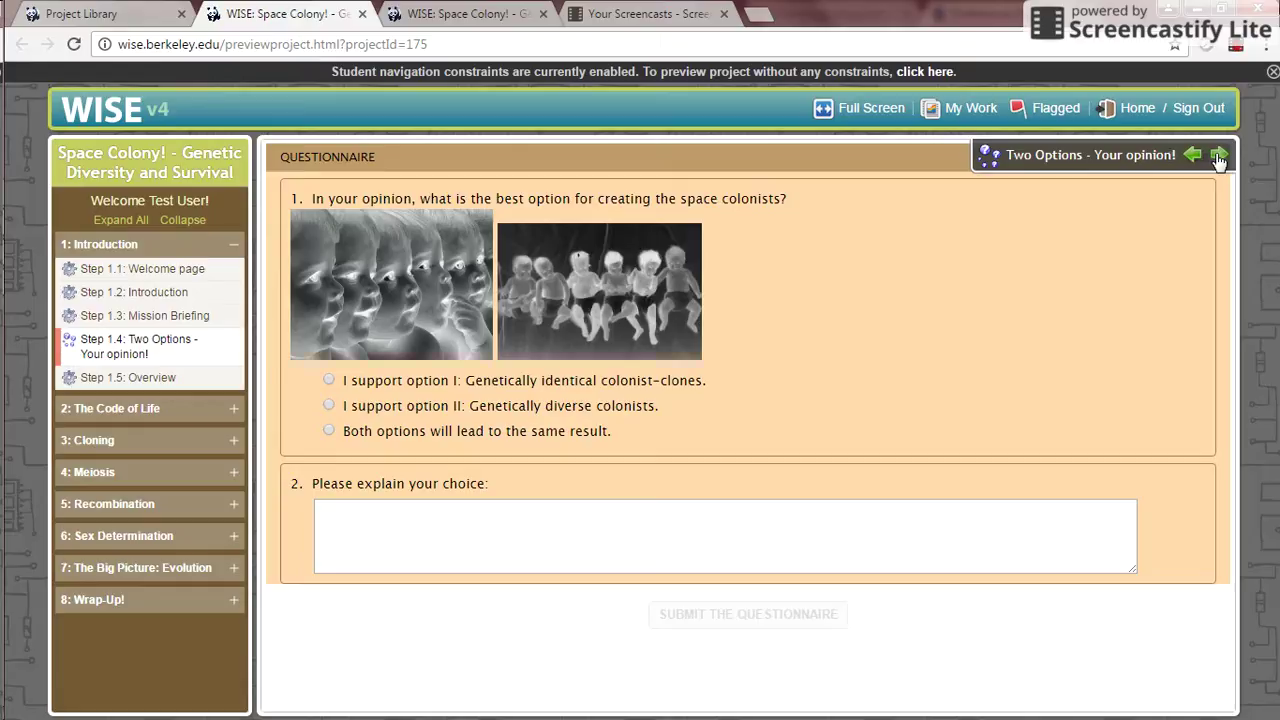
left_click(1219, 156)
left_click(1219, 156)
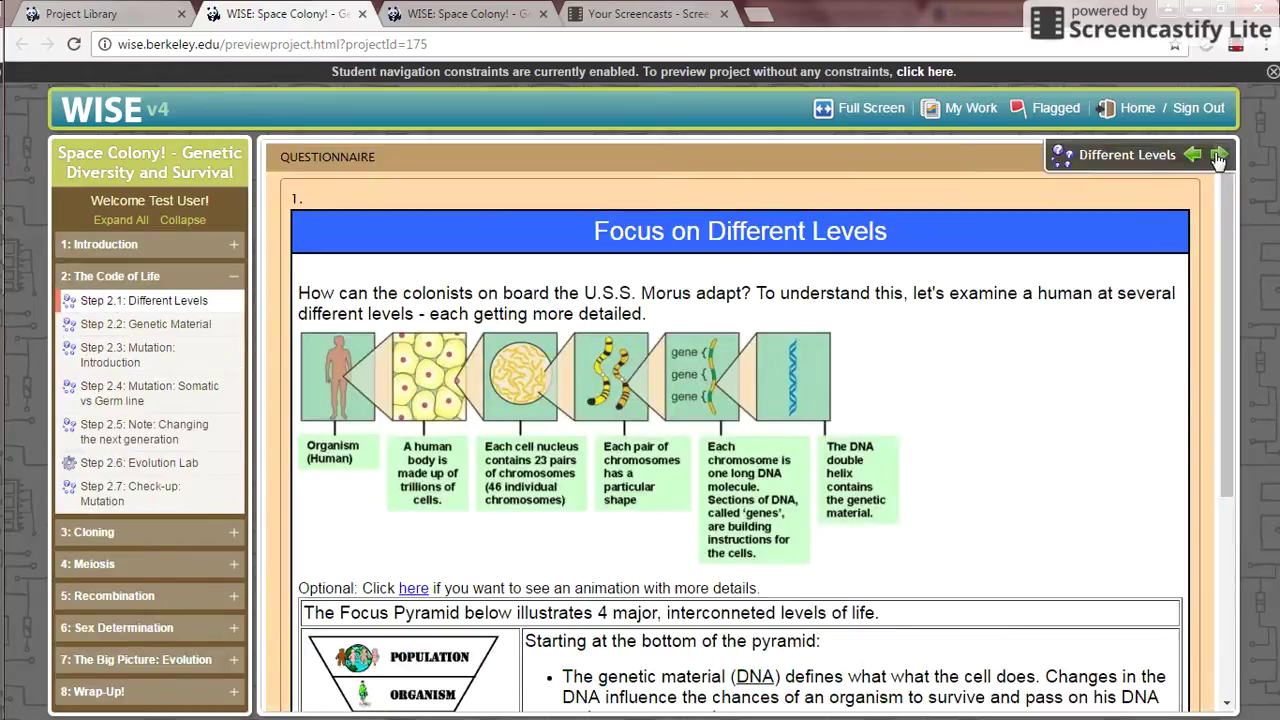
left_click(1219, 156)
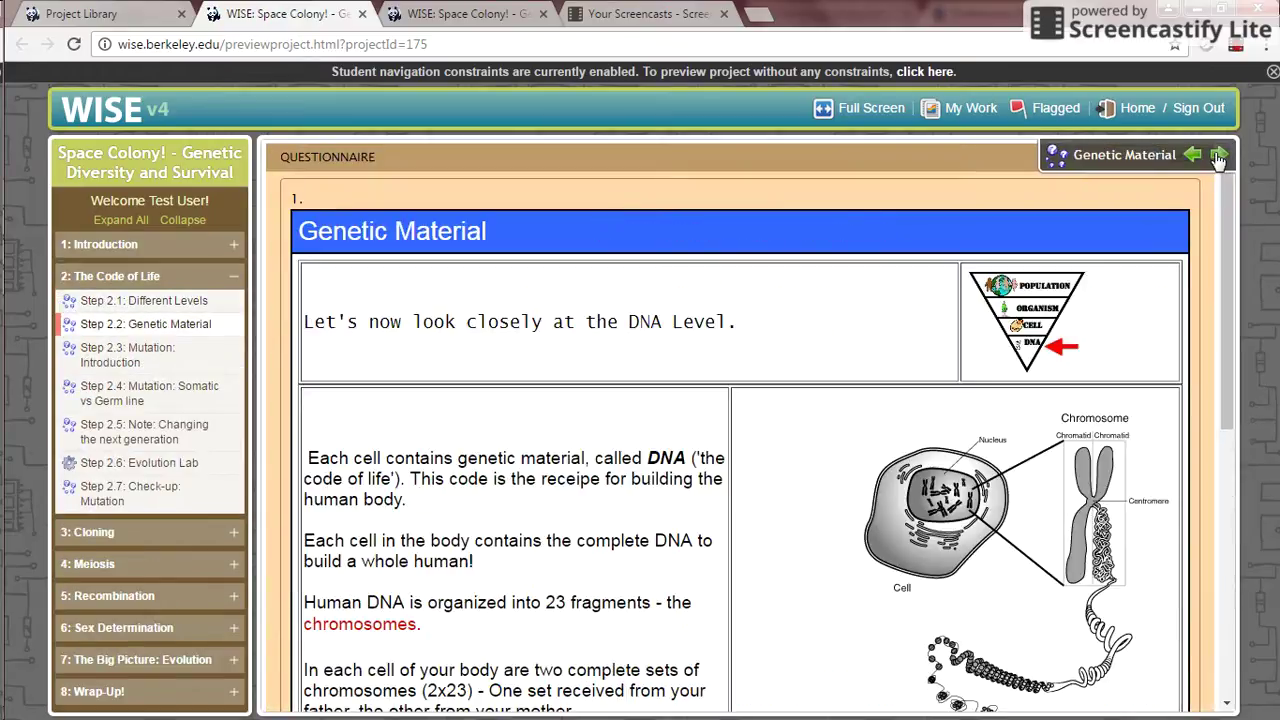
left_click(1219, 156)
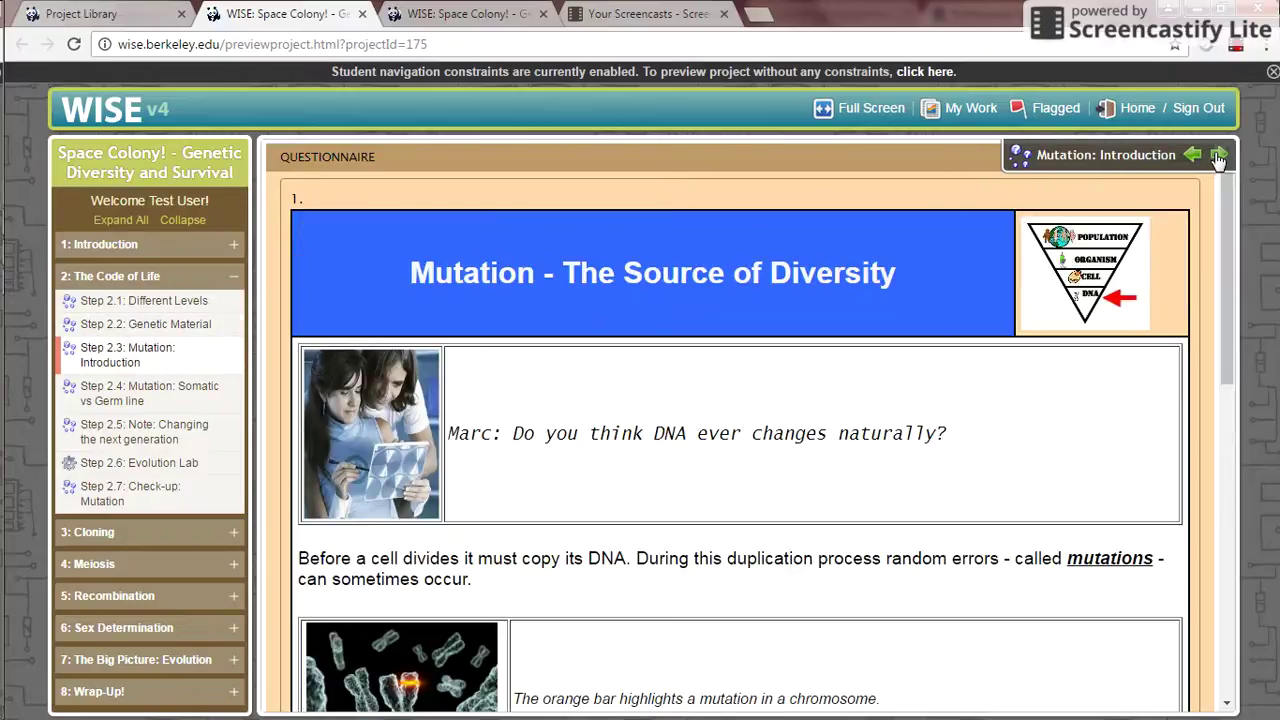
left_click(1219, 156)
left_click(1219, 156)
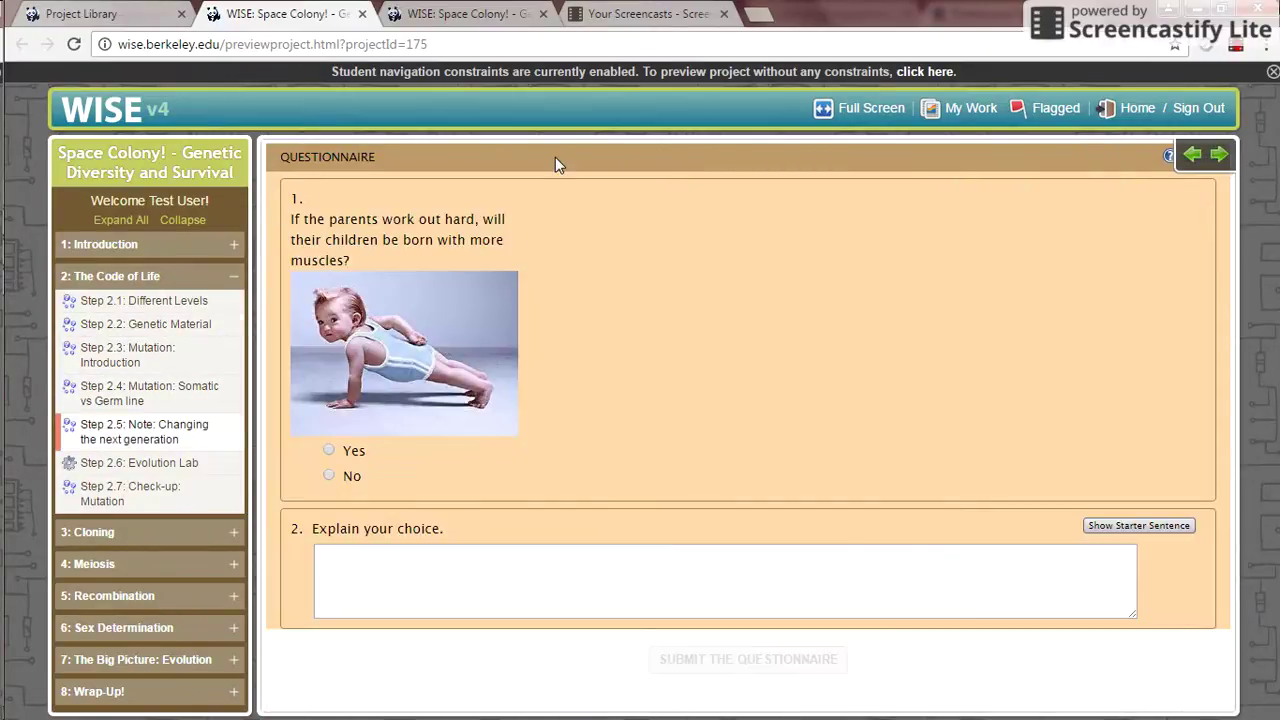
Back in the project library, start a new run of Space Colony! and mark its existing classroom run for archiving.
left_click(128, 18)
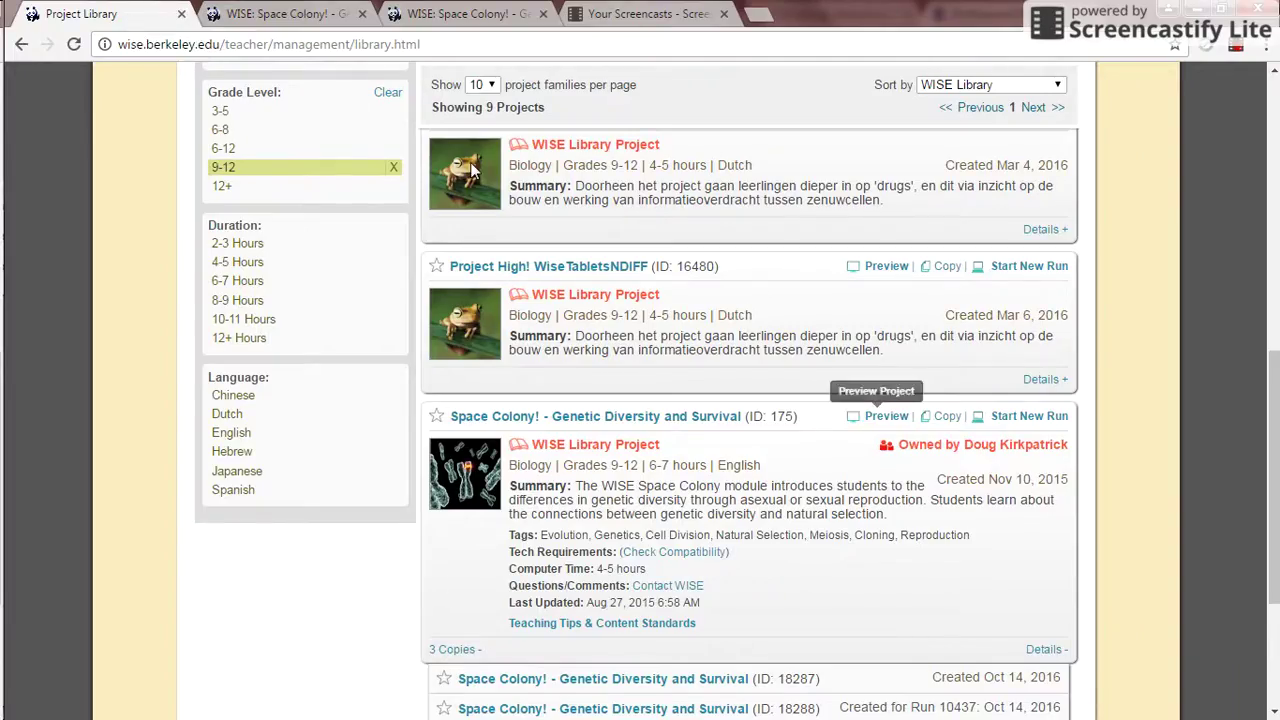
left_click(1005, 420)
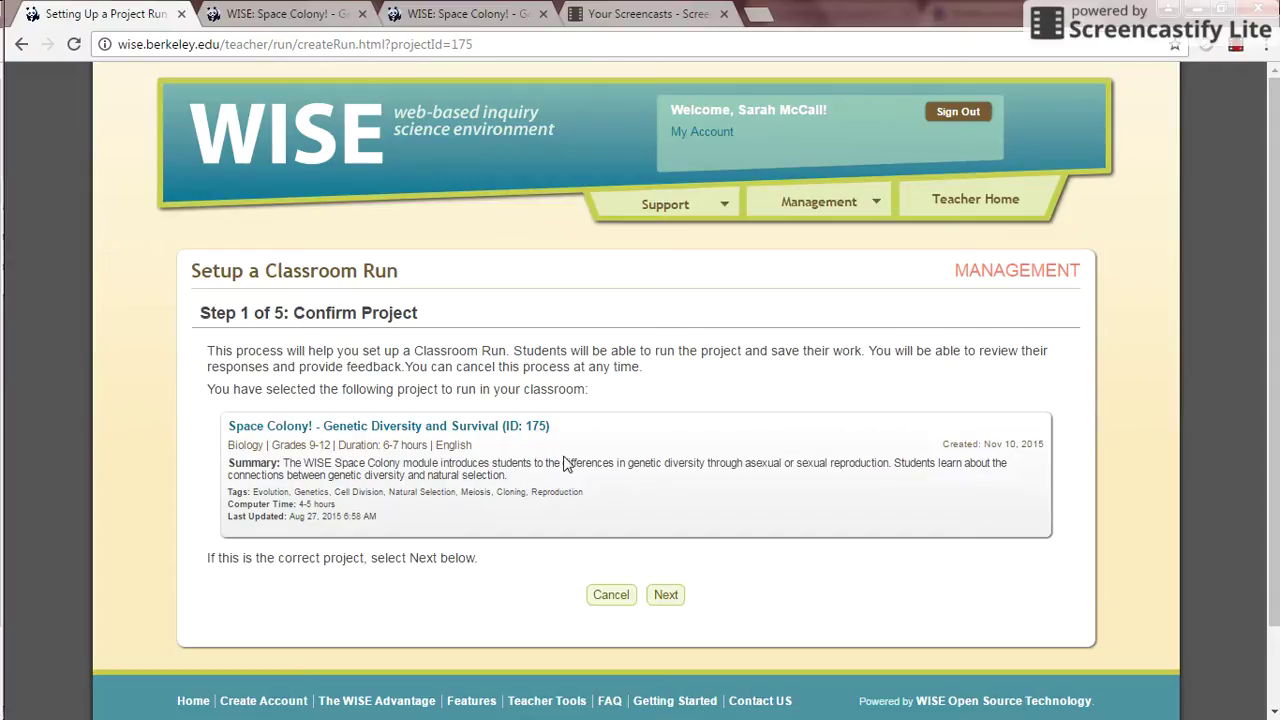
left_click(665, 594)
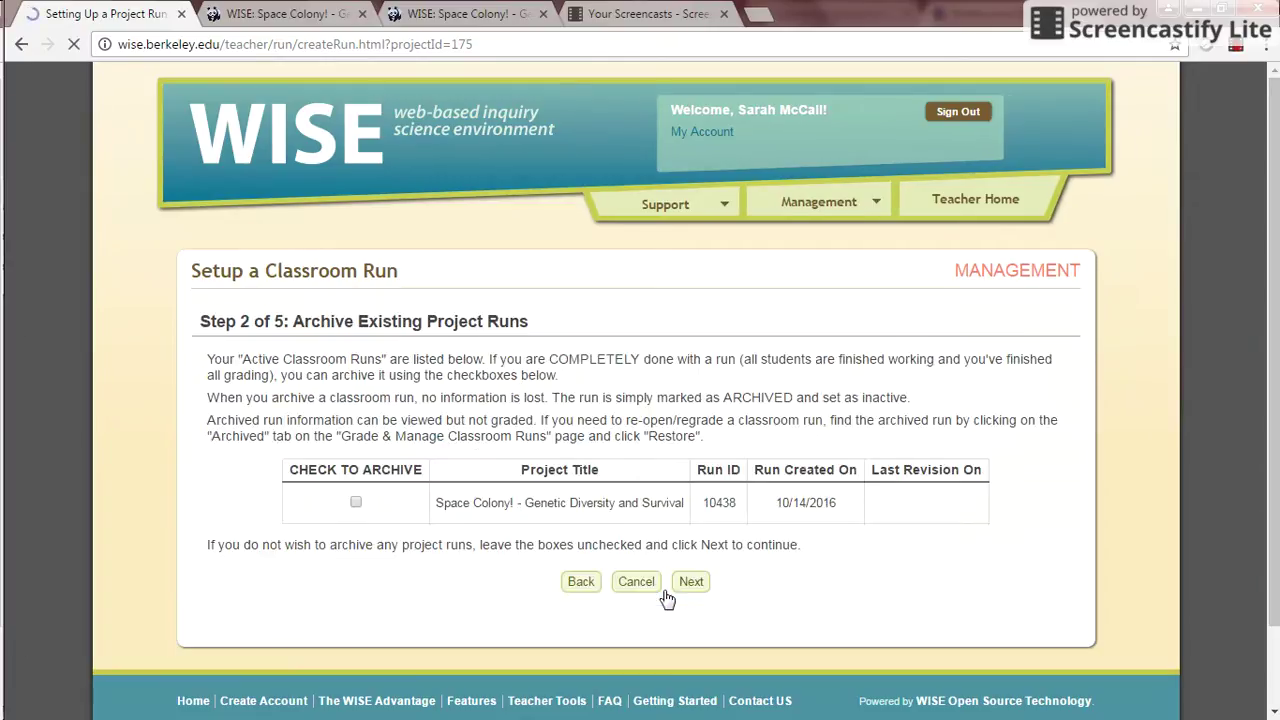
left_click(355, 504)
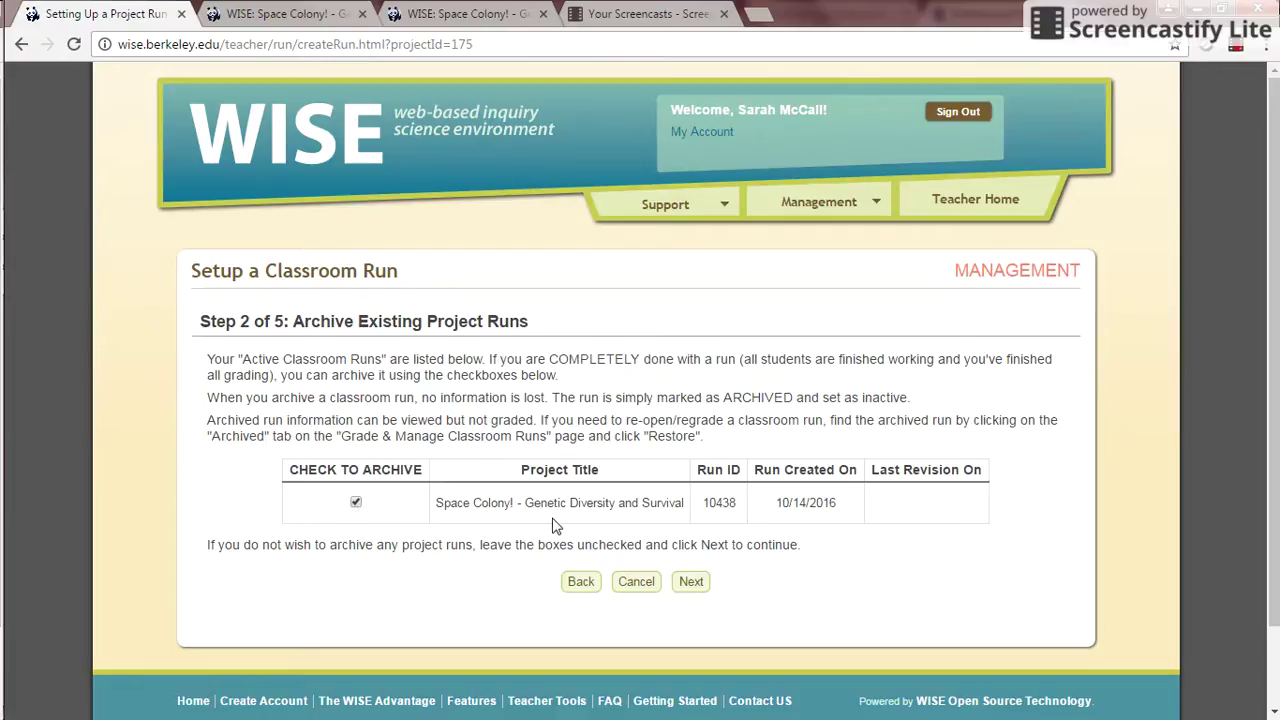
left_click(690, 586)
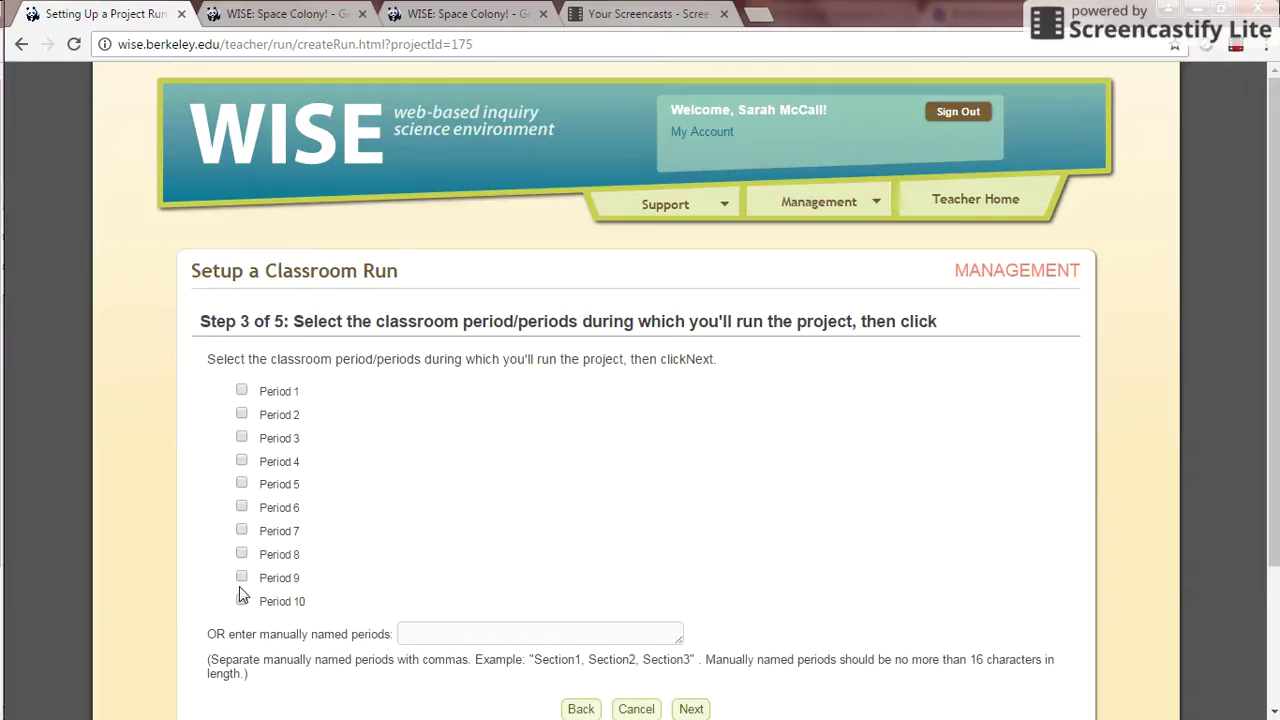
Create the classroom run for Period 7 with always 1 student per computer and real-time monitoring enabled.
left_click(241, 529)
left_click_drag(1266, 322, 1252, 459)
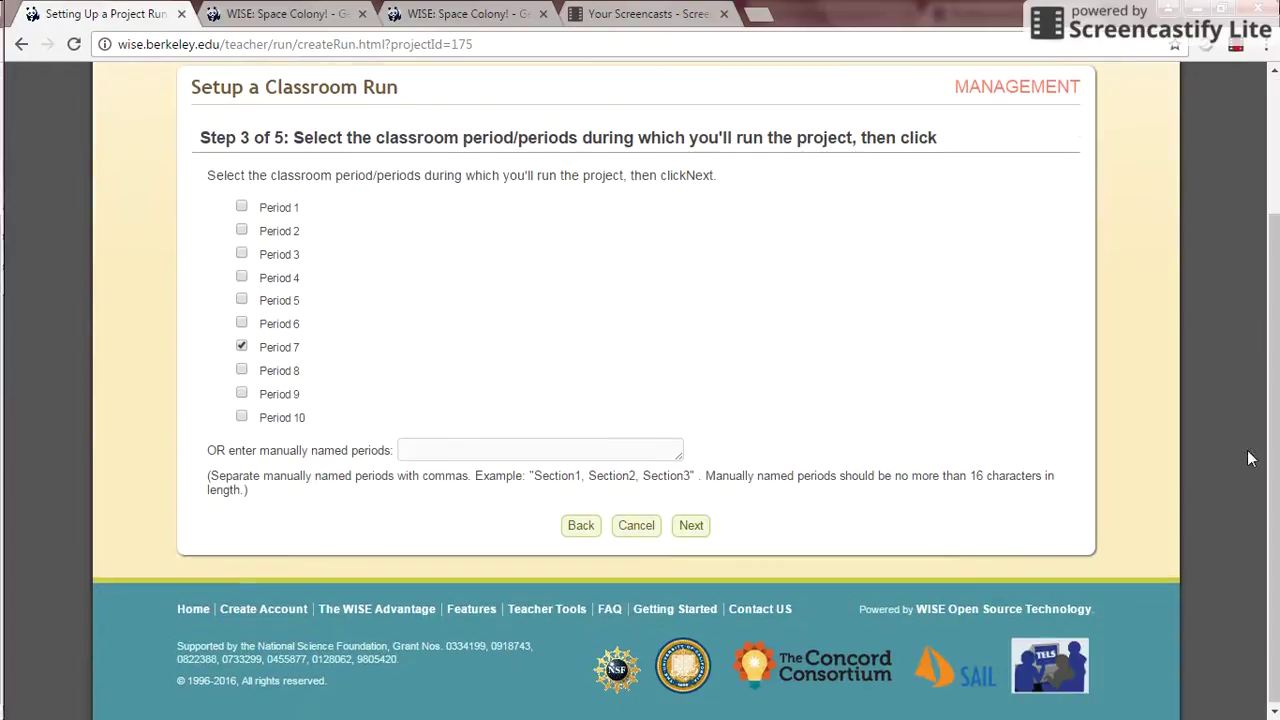
left_click(691, 522)
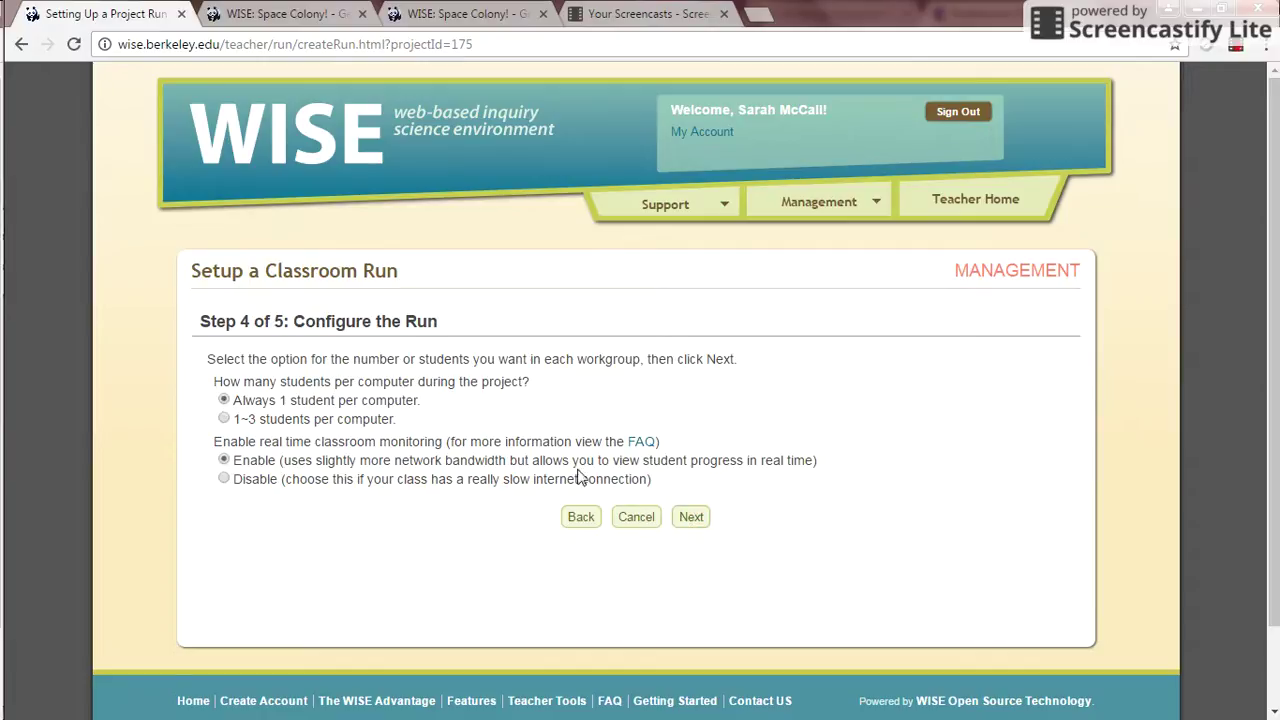
left_click(692, 517)
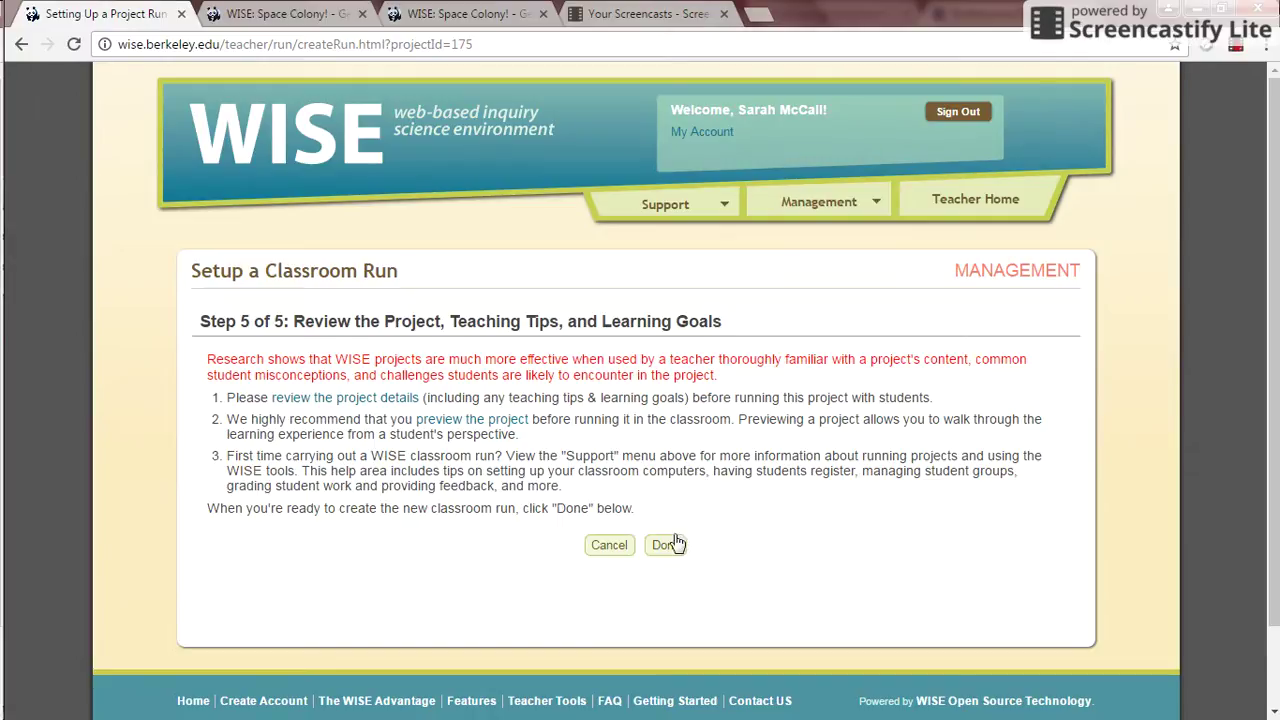
left_click(666, 546)
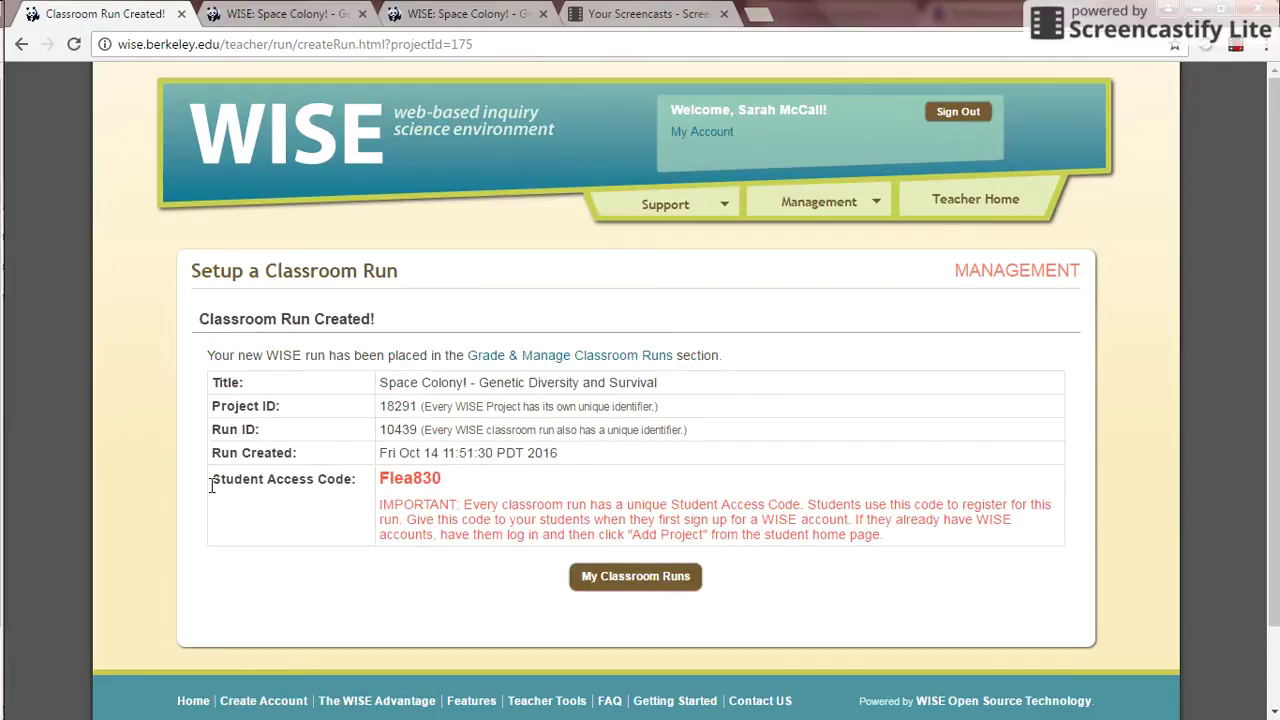
Highlight the new run's student access code and view the run in the list of current classroom runs.
left_click_drag(211, 482, 450, 470)
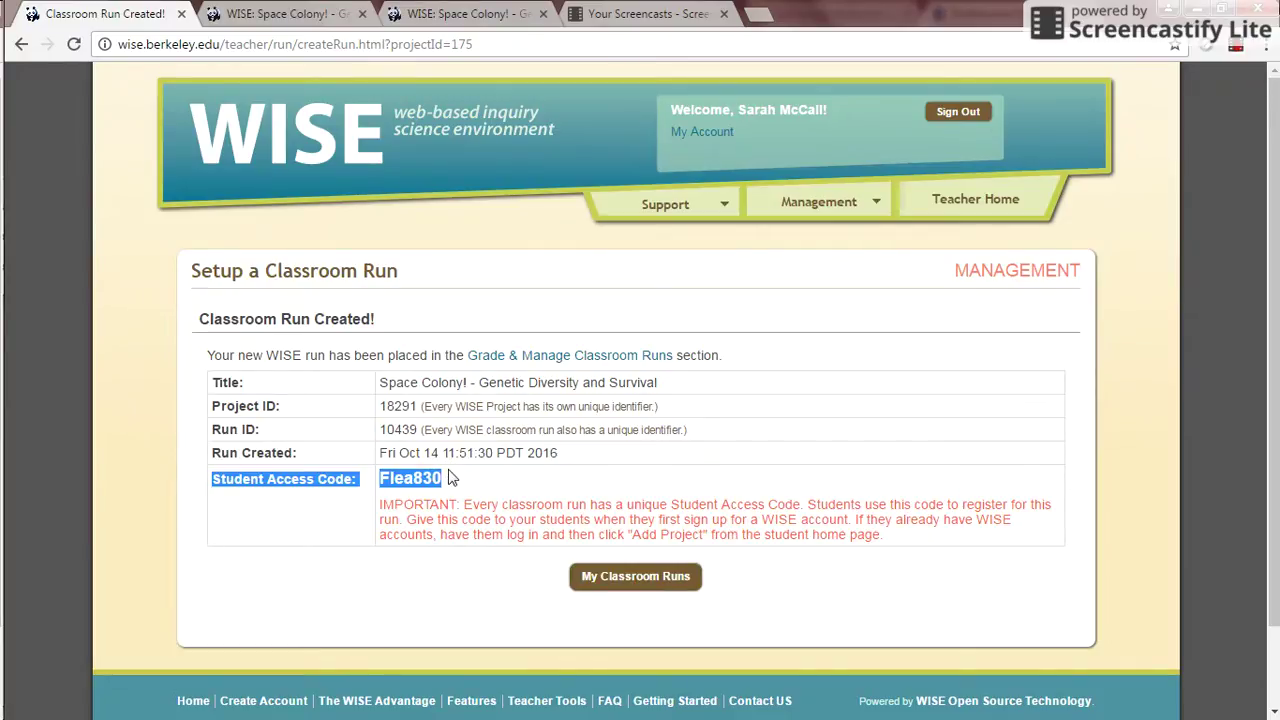
left_click(645, 578)
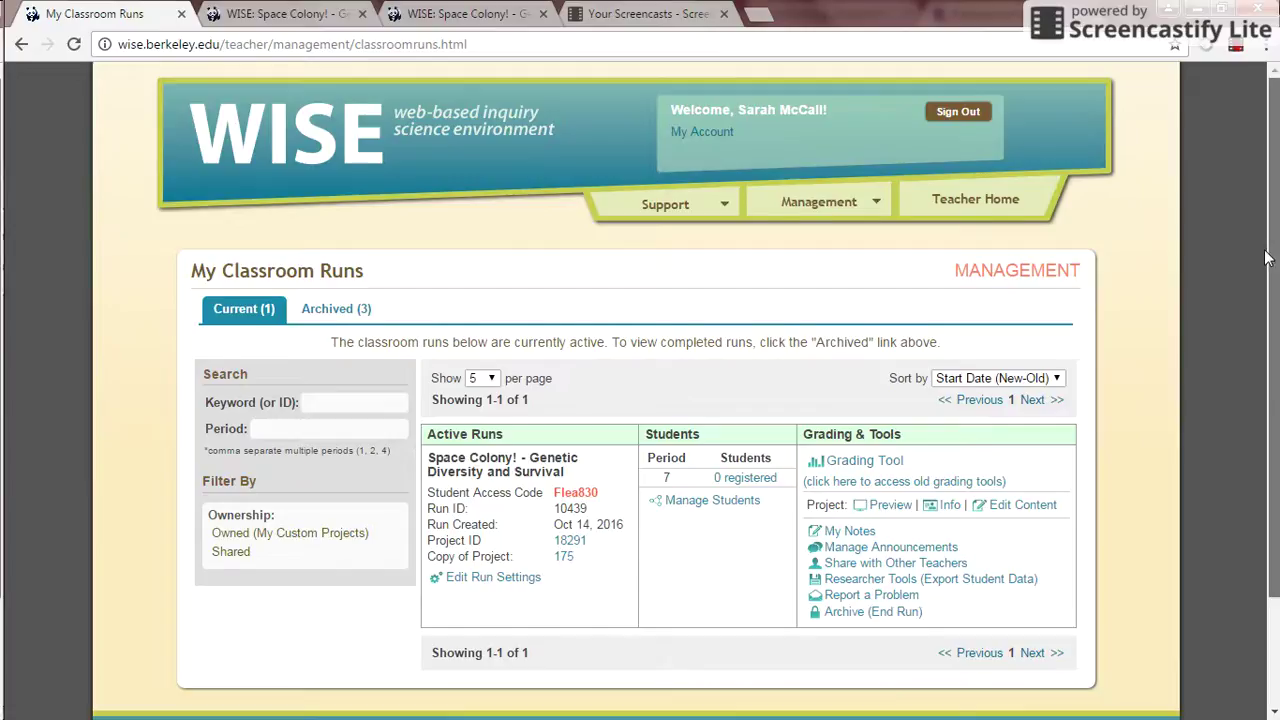
left_click_drag(1268, 258, 1270, 298)
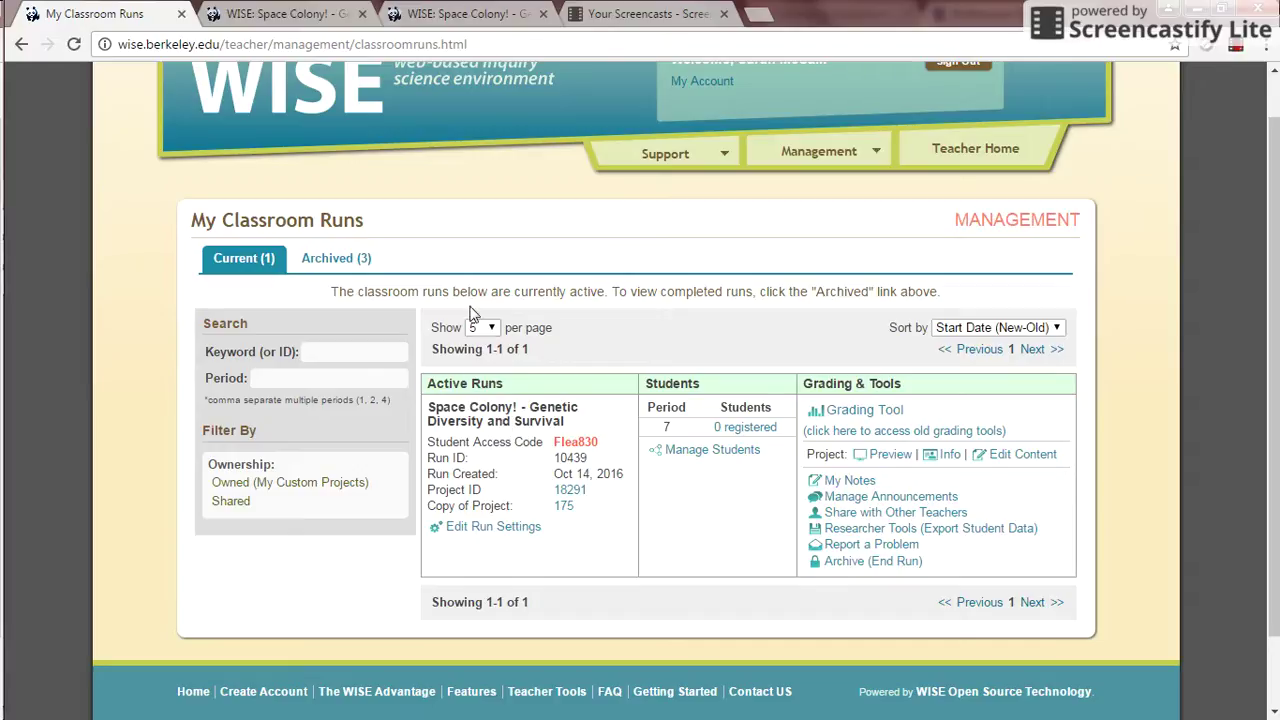
Re-activate the archived period 5 run of Space Colony! from the archived classroom runs.
left_click(338, 258)
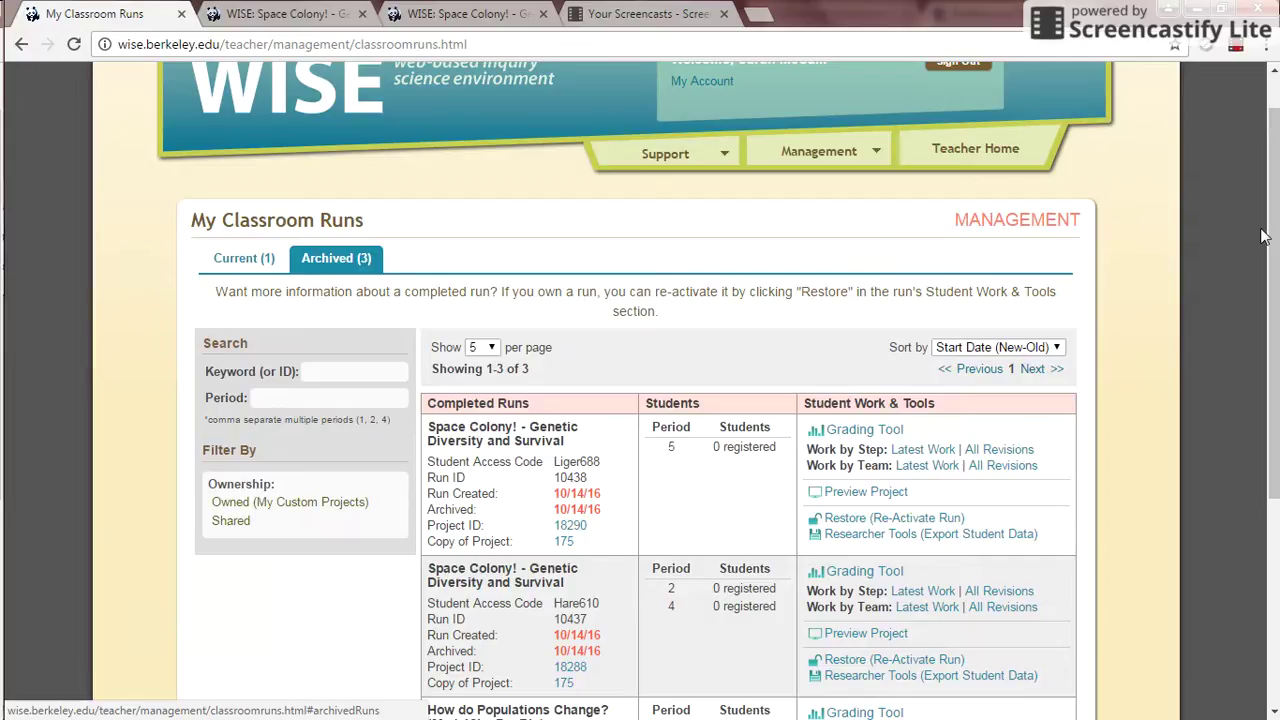
left_click_drag(1266, 236, 1268, 368)
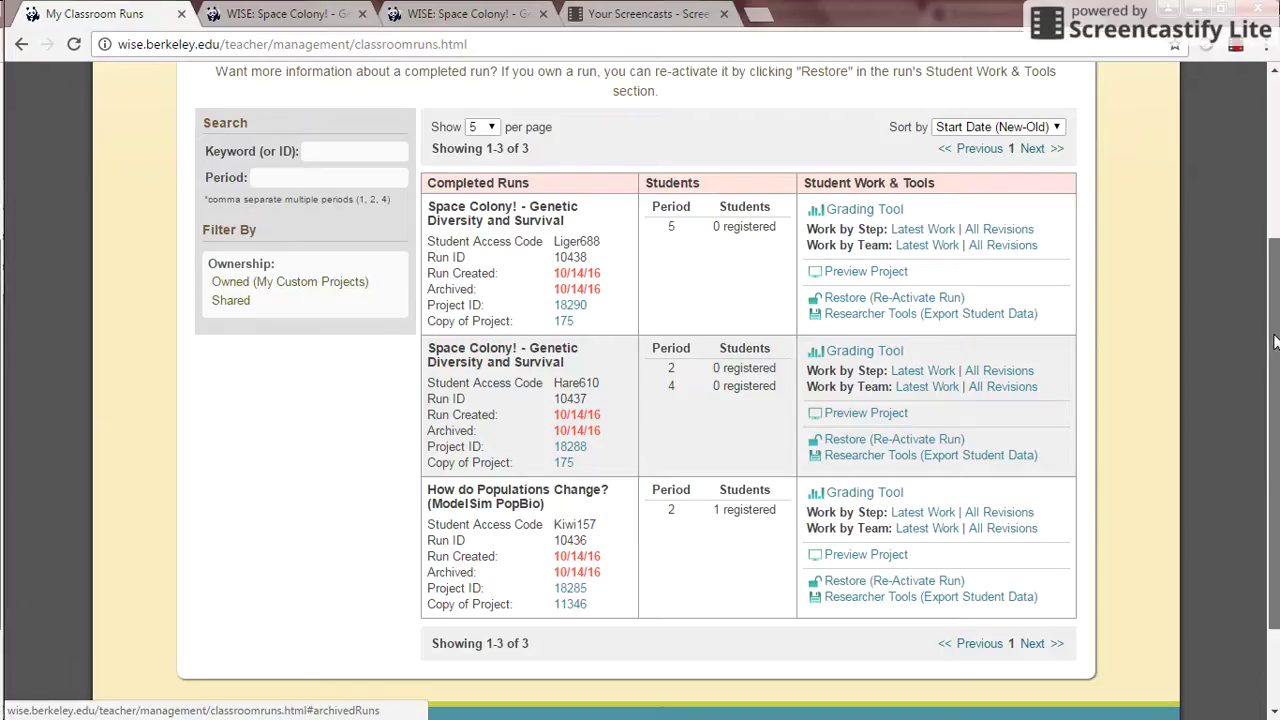
scroll(1274, 342, "up", 3)
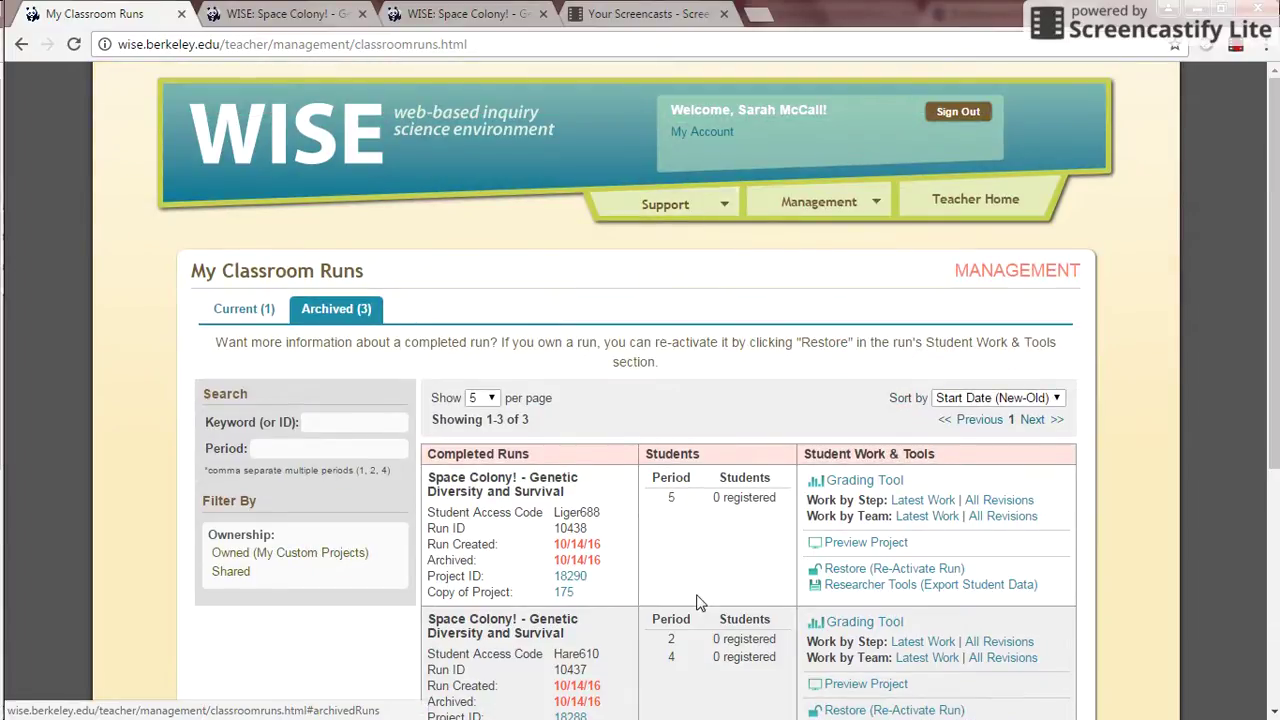
left_click(838, 570)
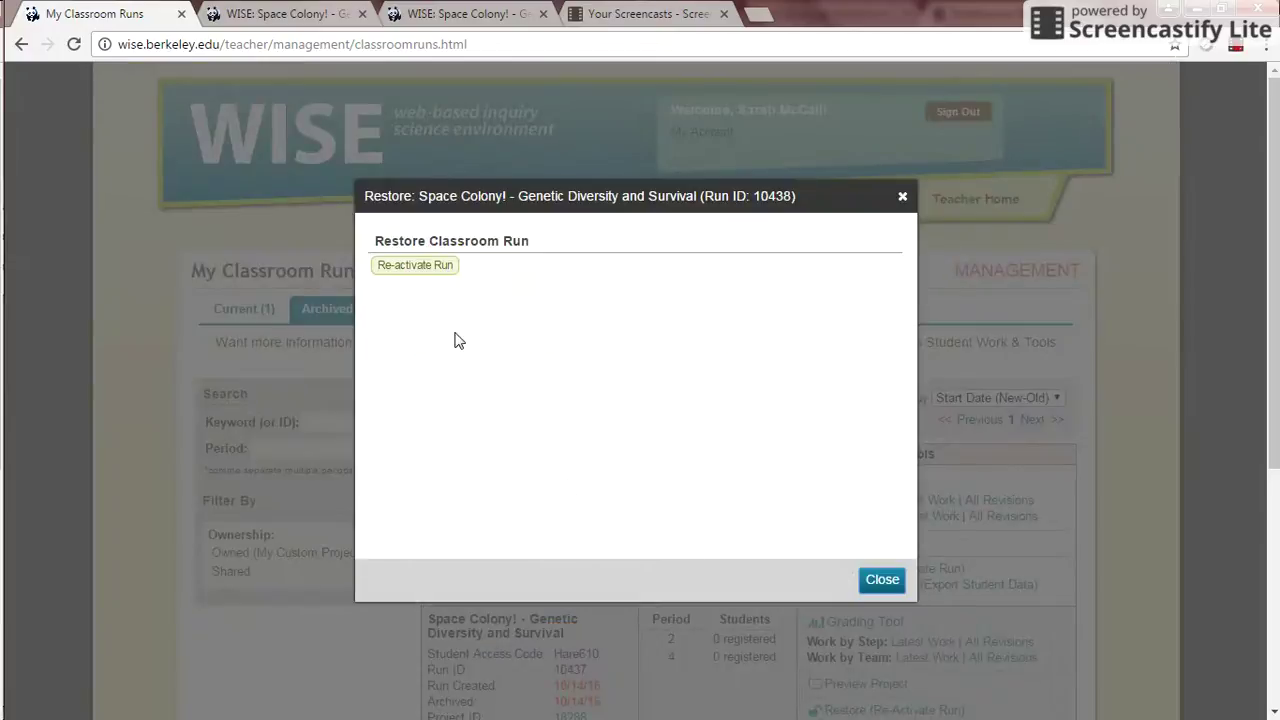
left_click(430, 271)
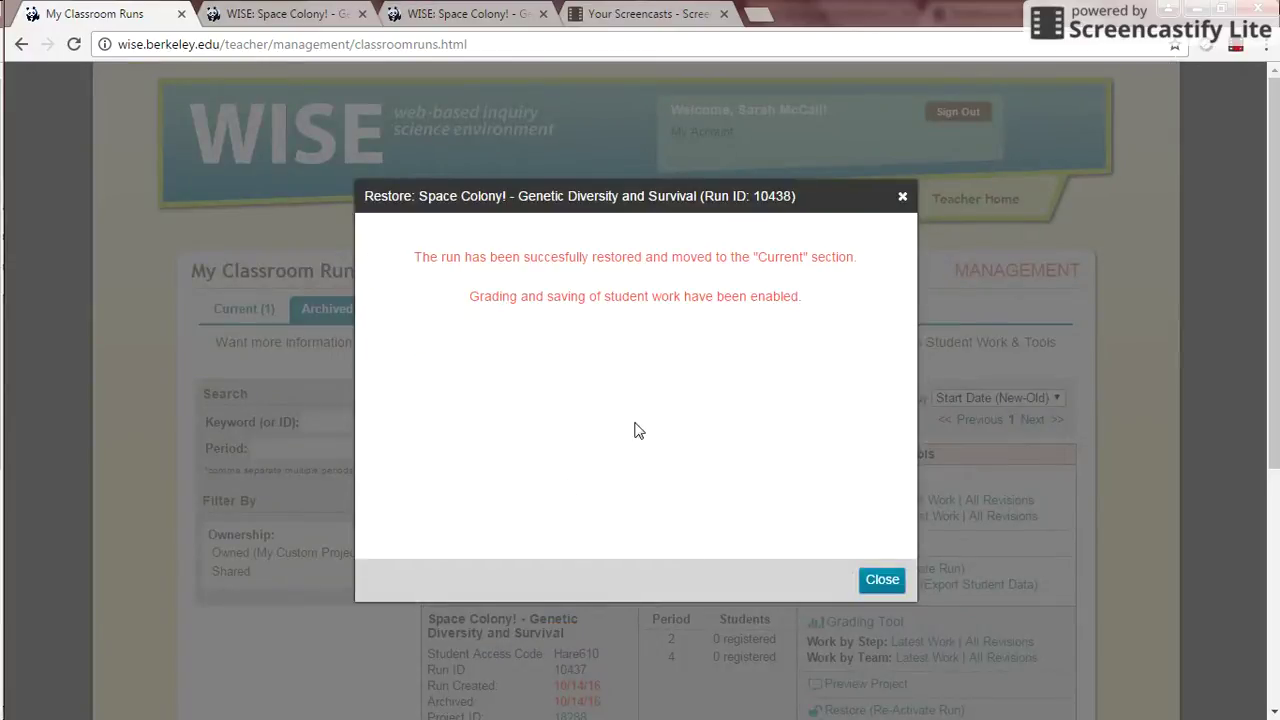
left_click(882, 584)
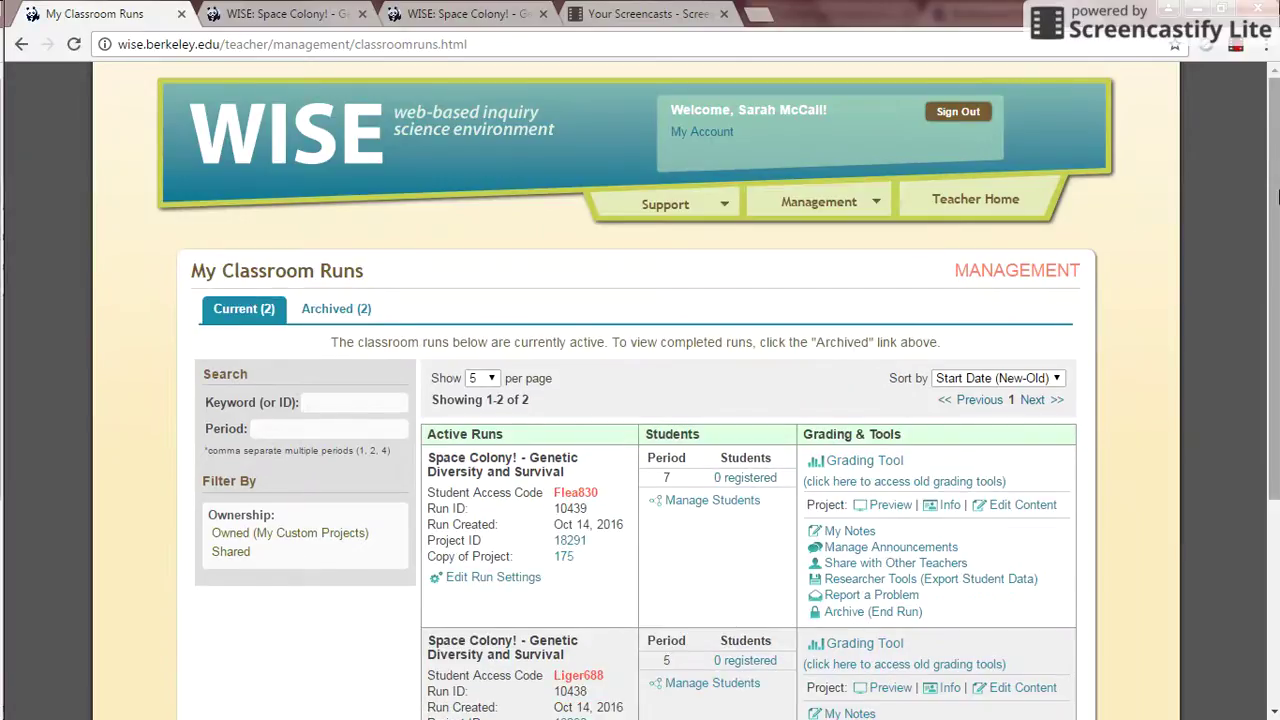
Compare the class periods of the active Space Colony! runs and return to the recent activity on the teacher home page.
left_click_drag(1277, 197, 1237, 343)
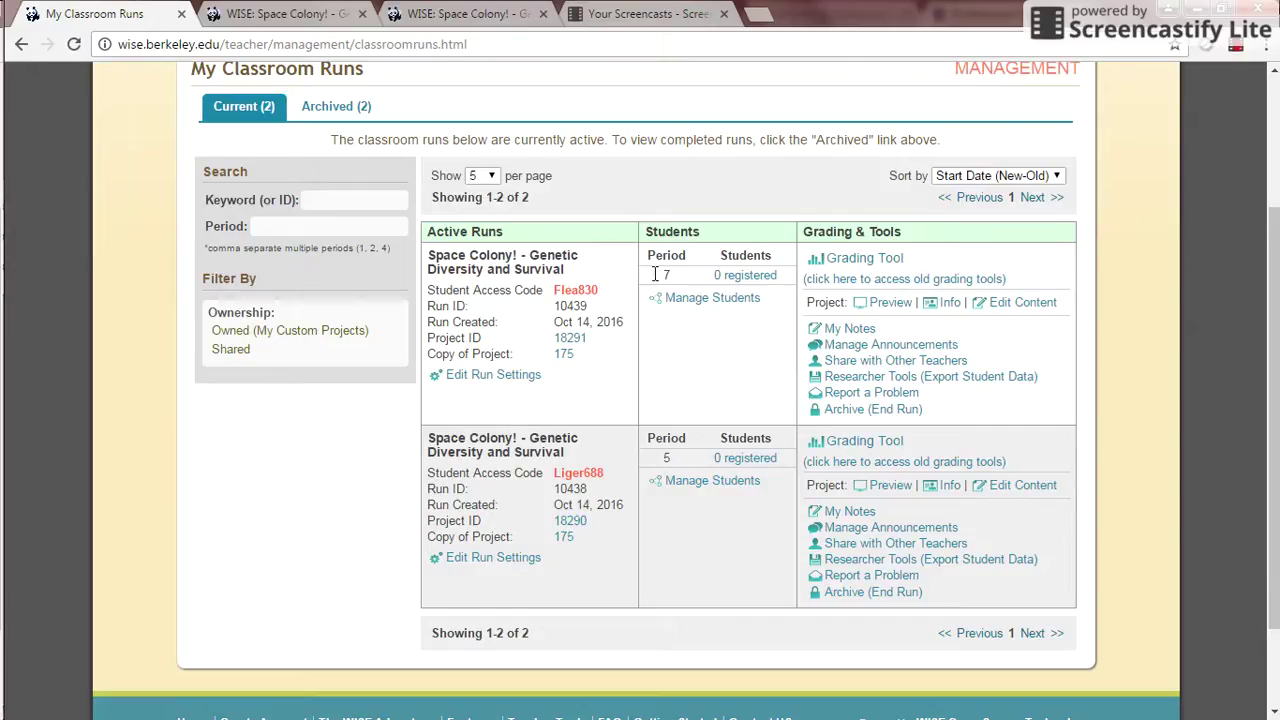
left_click_drag(655, 273, 698, 276)
left_click_drag(655, 458, 686, 460)
left_click_drag(1274, 406, 1274, 355)
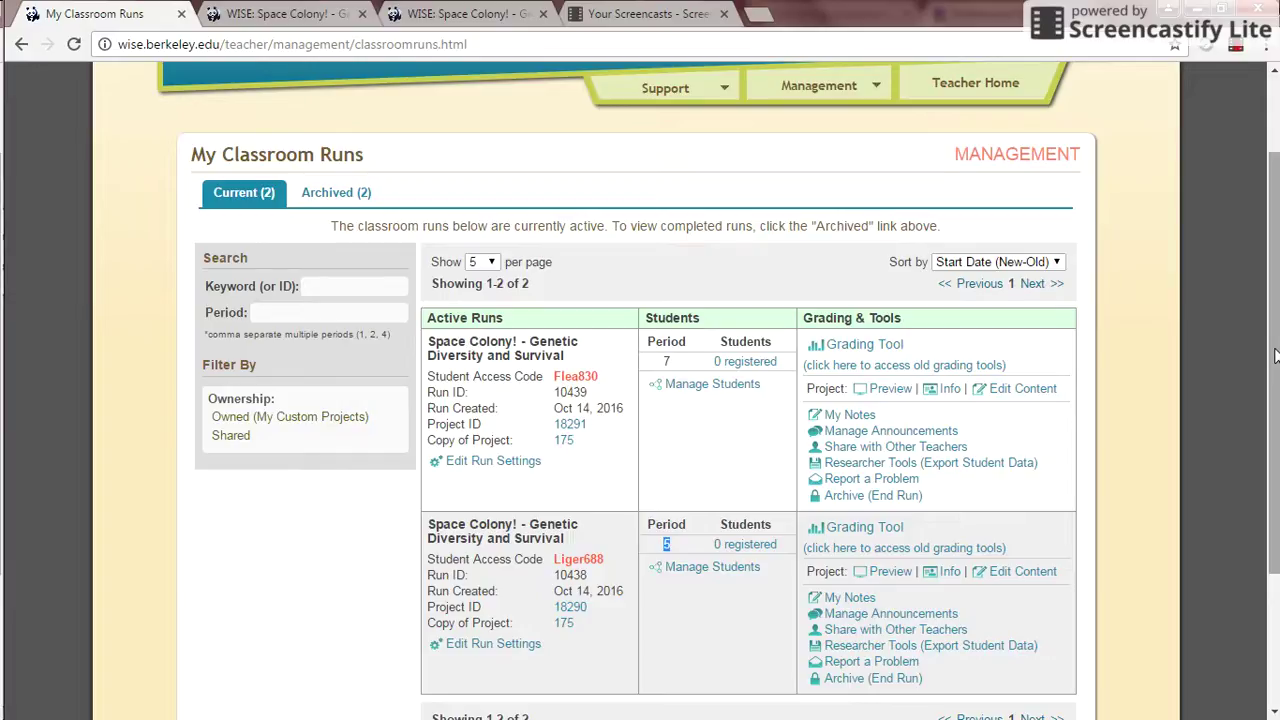
left_click(1014, 86)
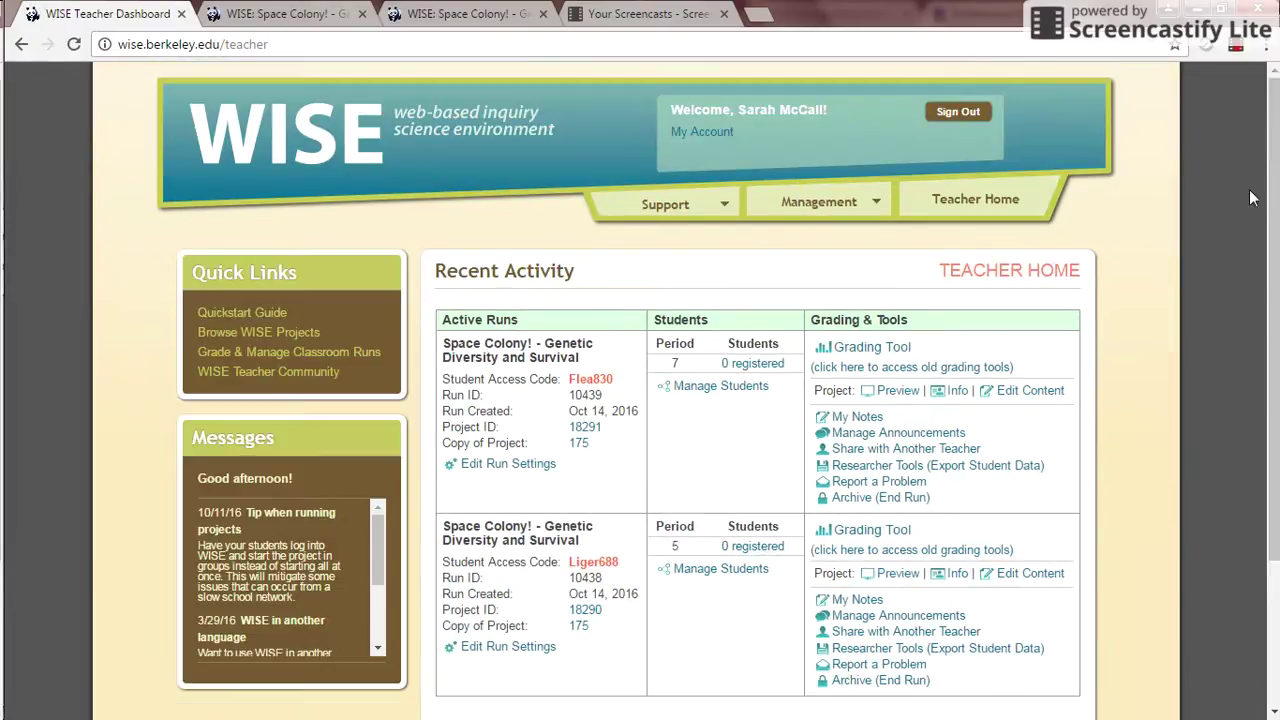
left_click_drag(1273, 204, 1273, 244)
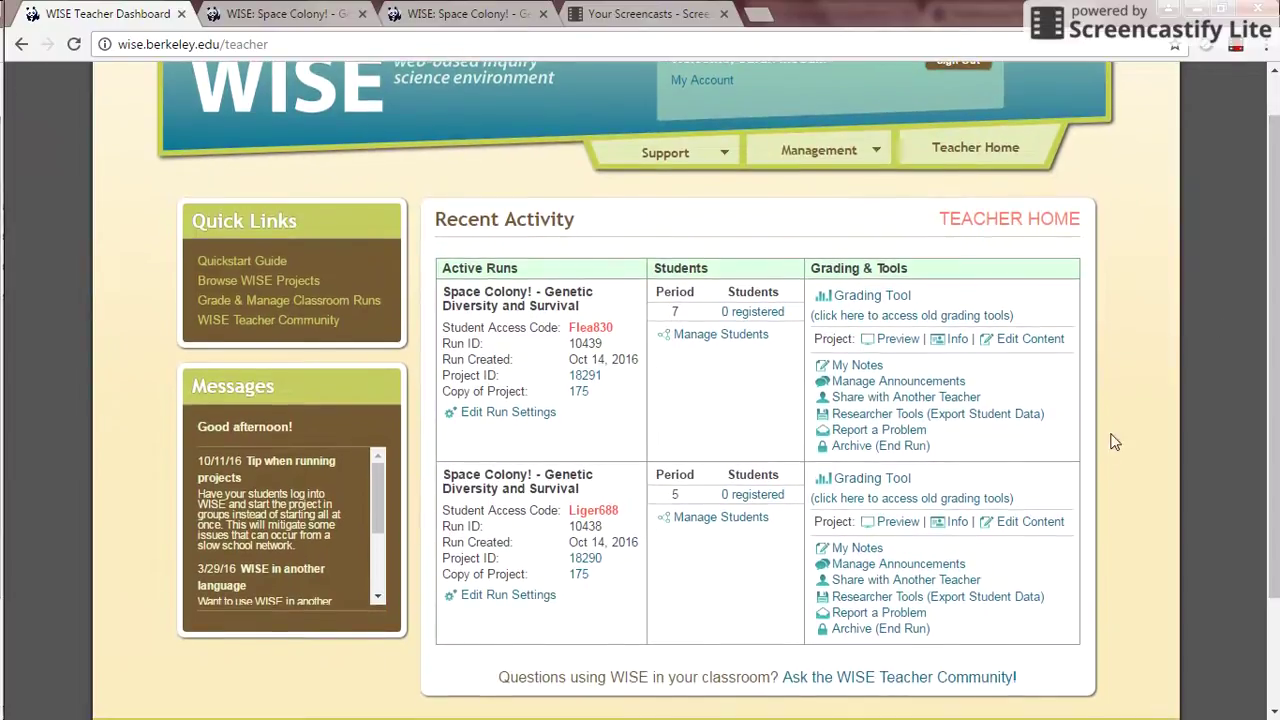